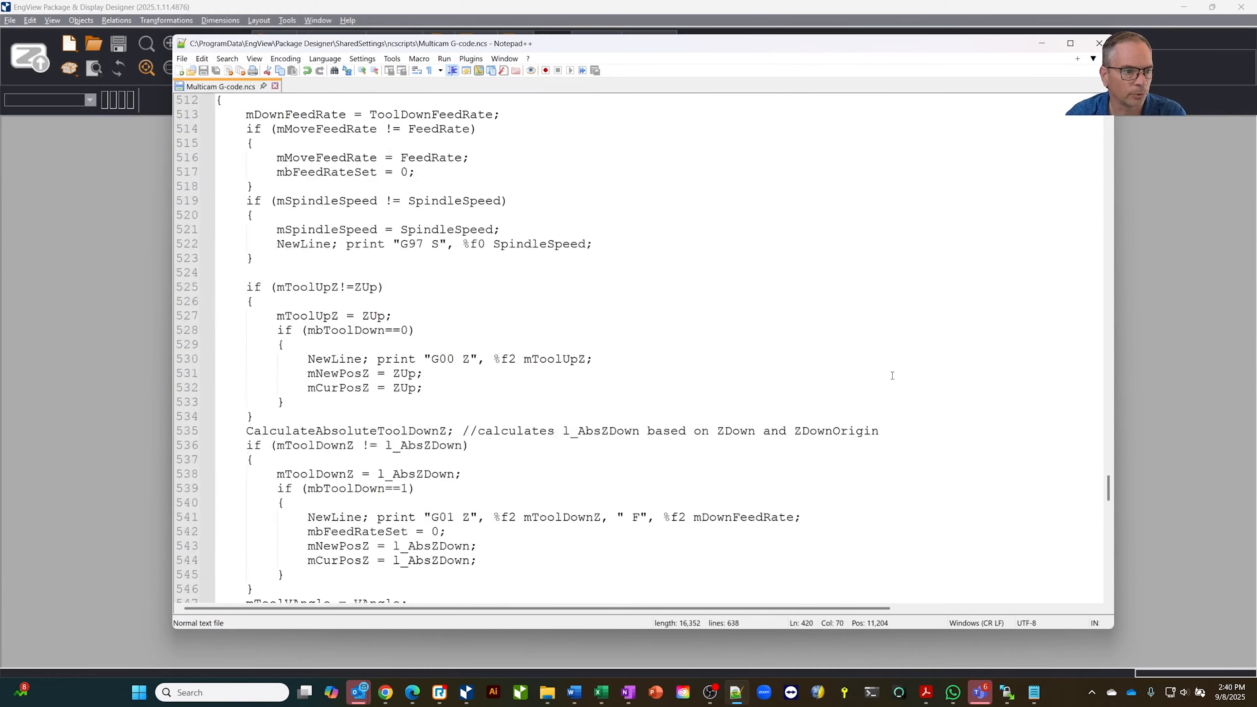
Look through the Multicam G-code.ncs script and move its window off the design workspace
scroll(889, 379, up, 20)
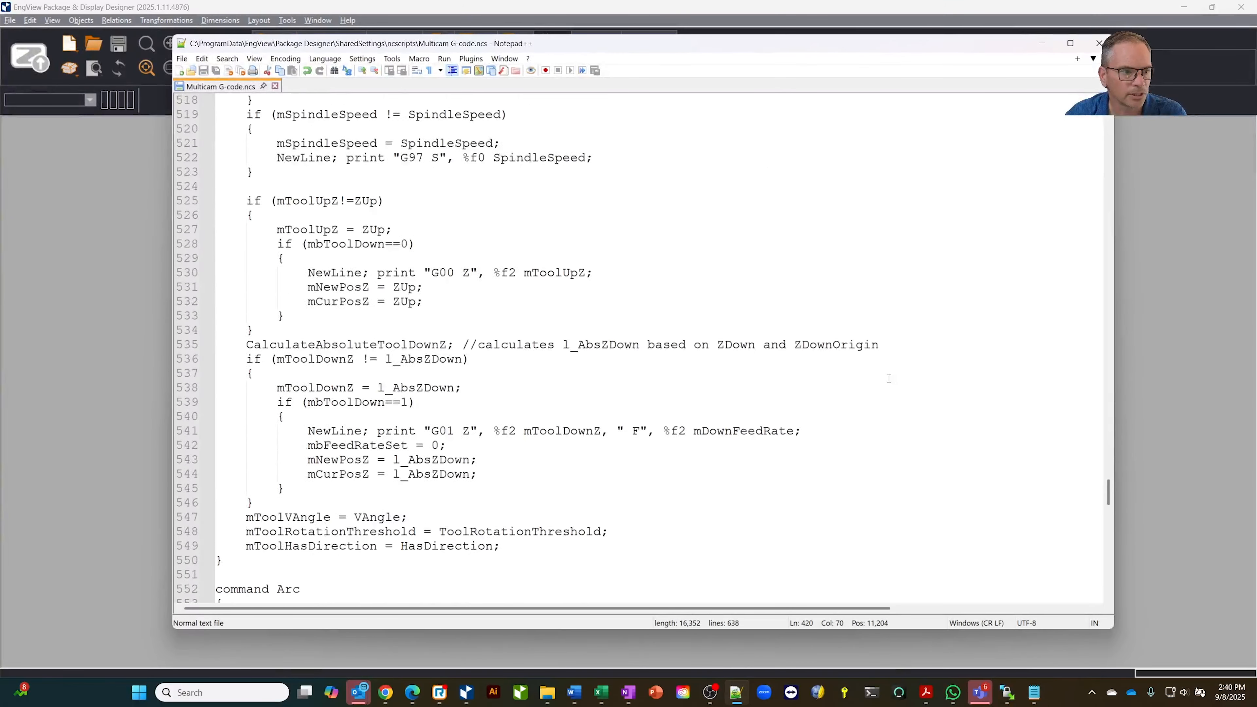
scroll(889, 379, up, 20)
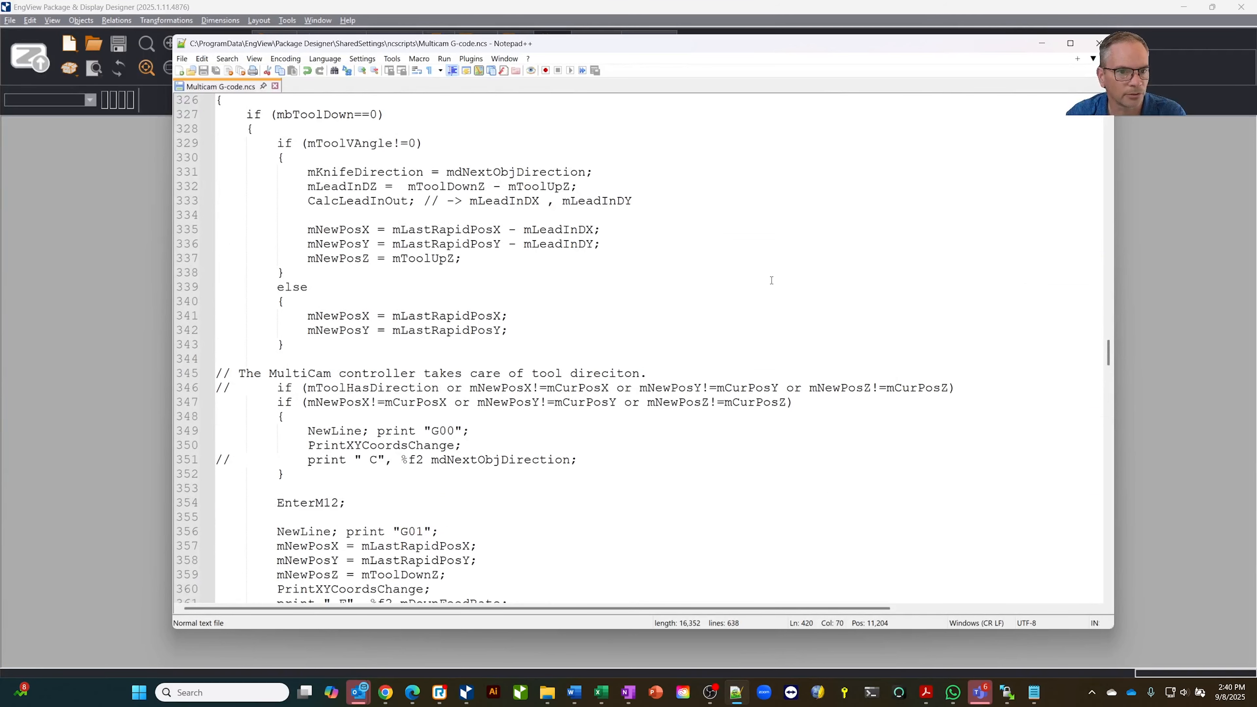
drag(906, 46, 1256, 129)
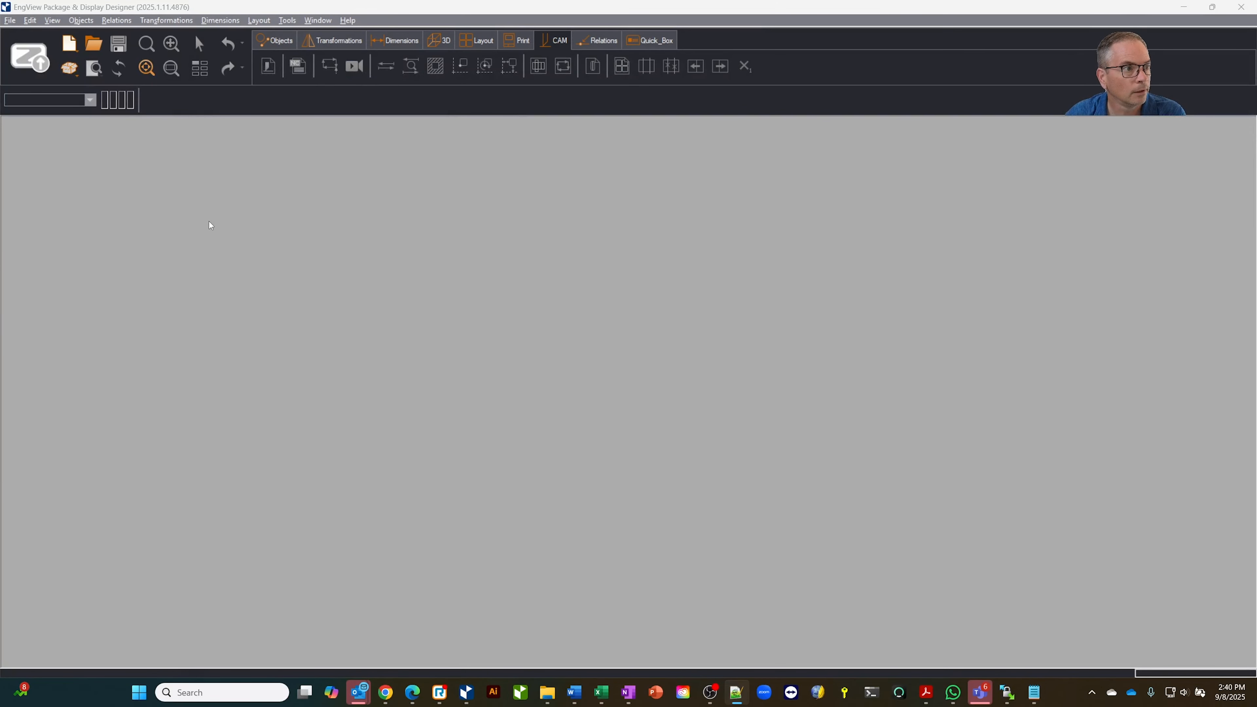
Open the corrugated template 0421 Tray with Self Locking End Wall and Hinged Lid from the online packaging library in the designer
click(70, 70)
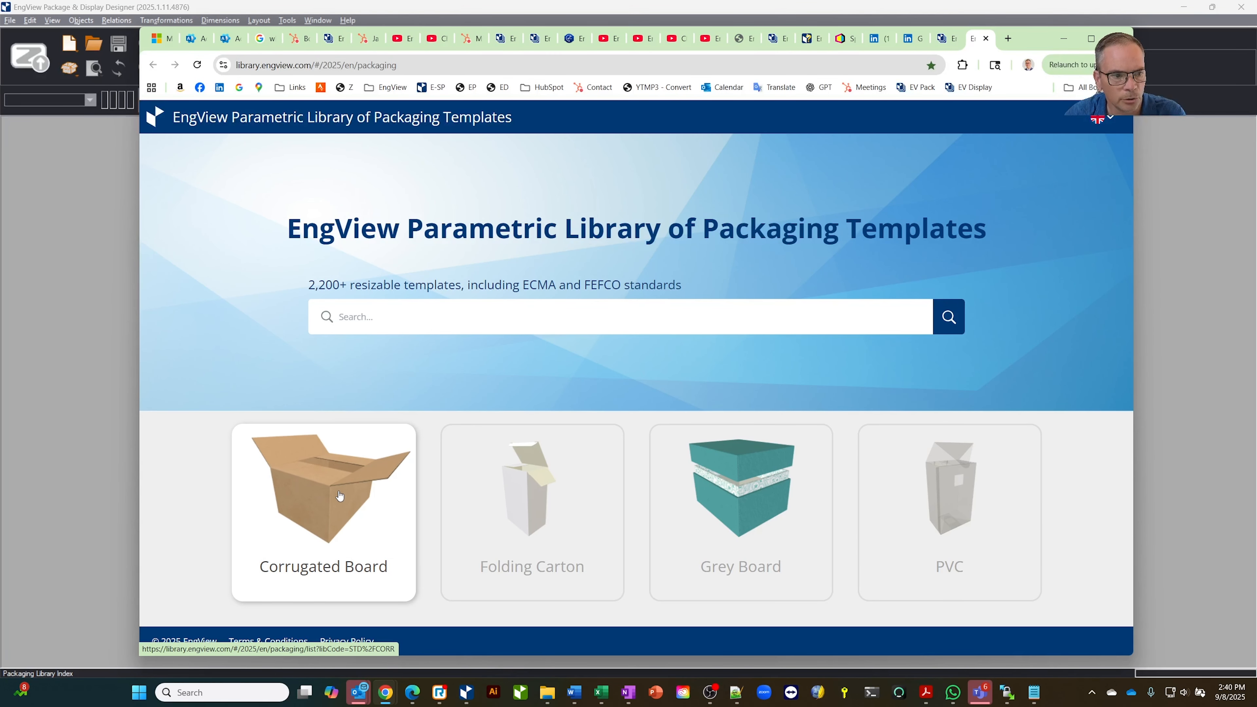
click(943, 38)
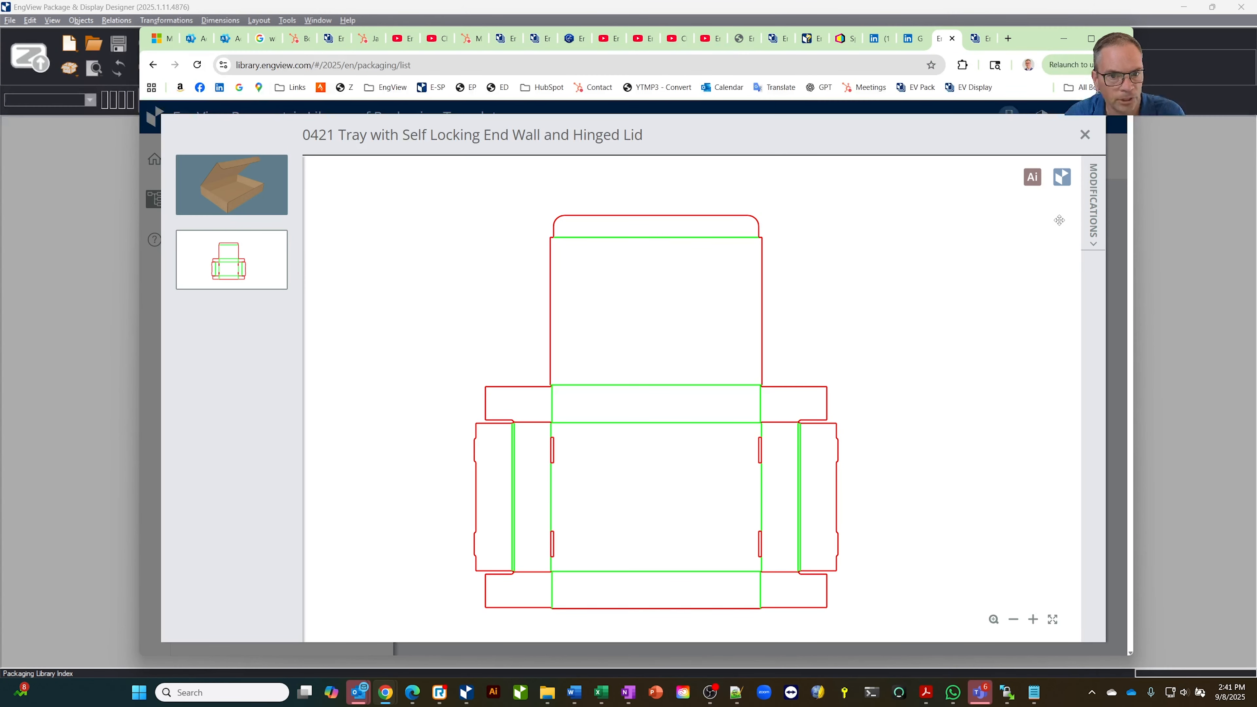
click(1062, 178)
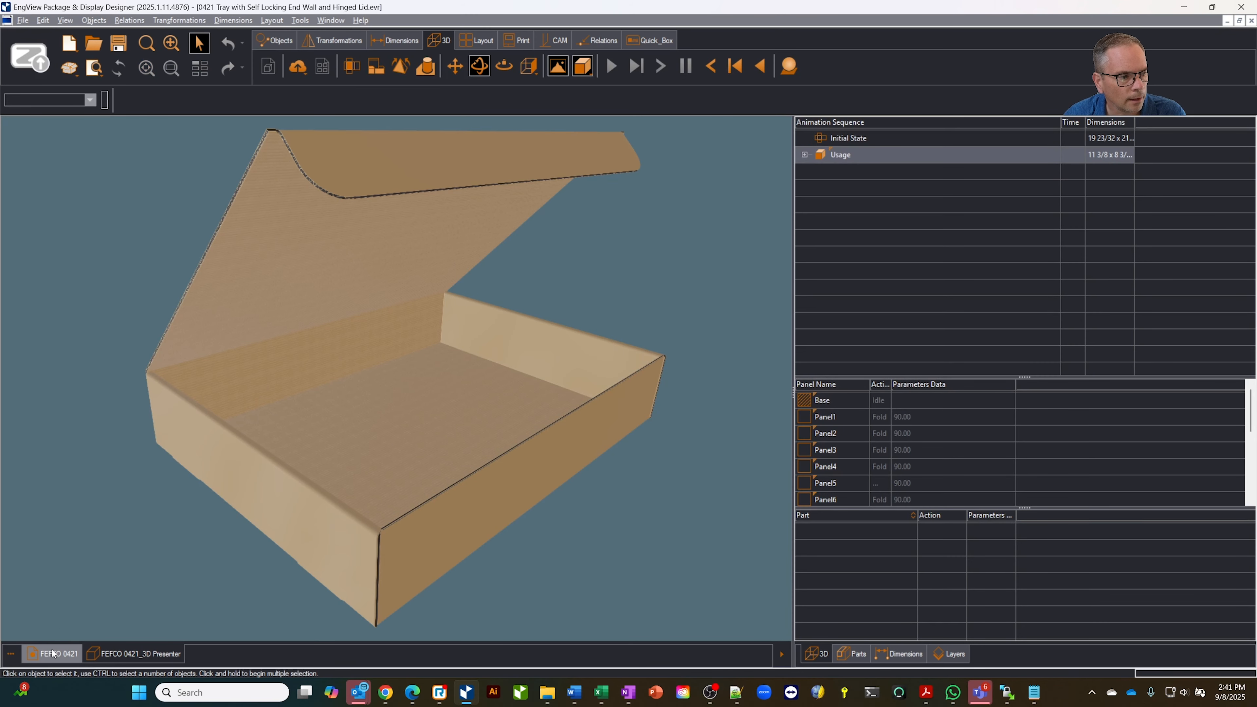
Display the FEFCO 0421 flat drawing and set its length parameter L to 12
click(53, 654)
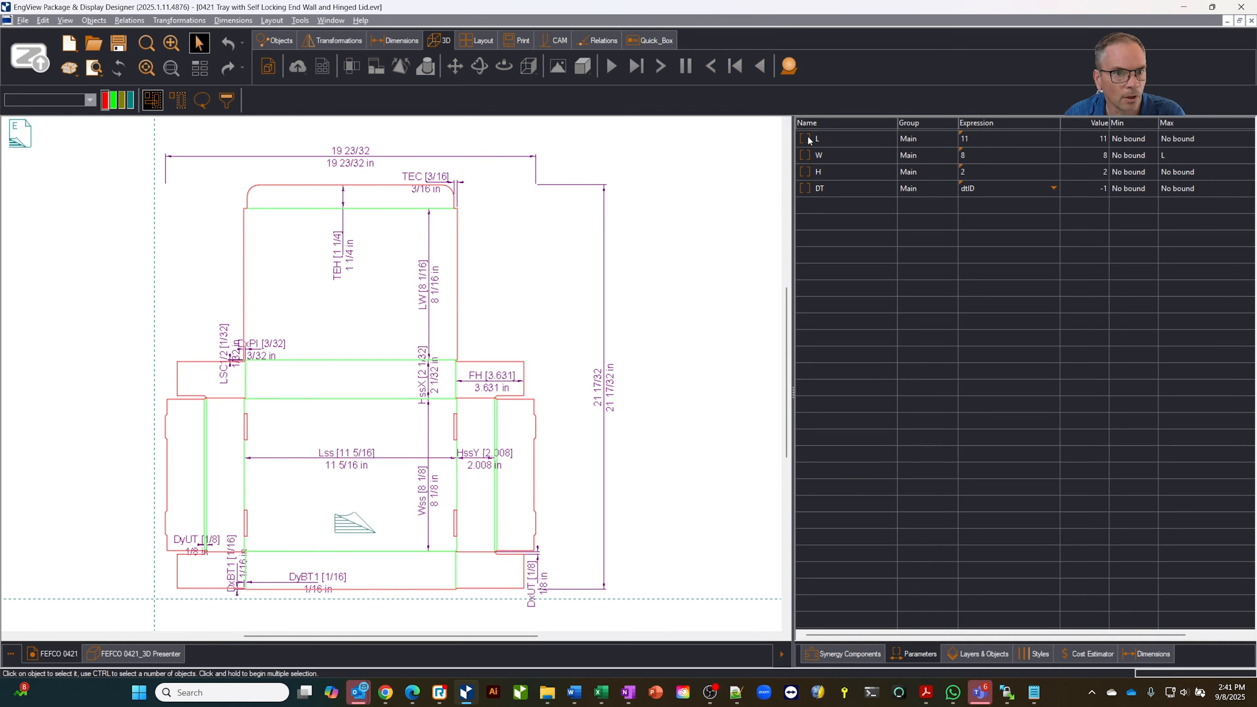
click(809, 140)
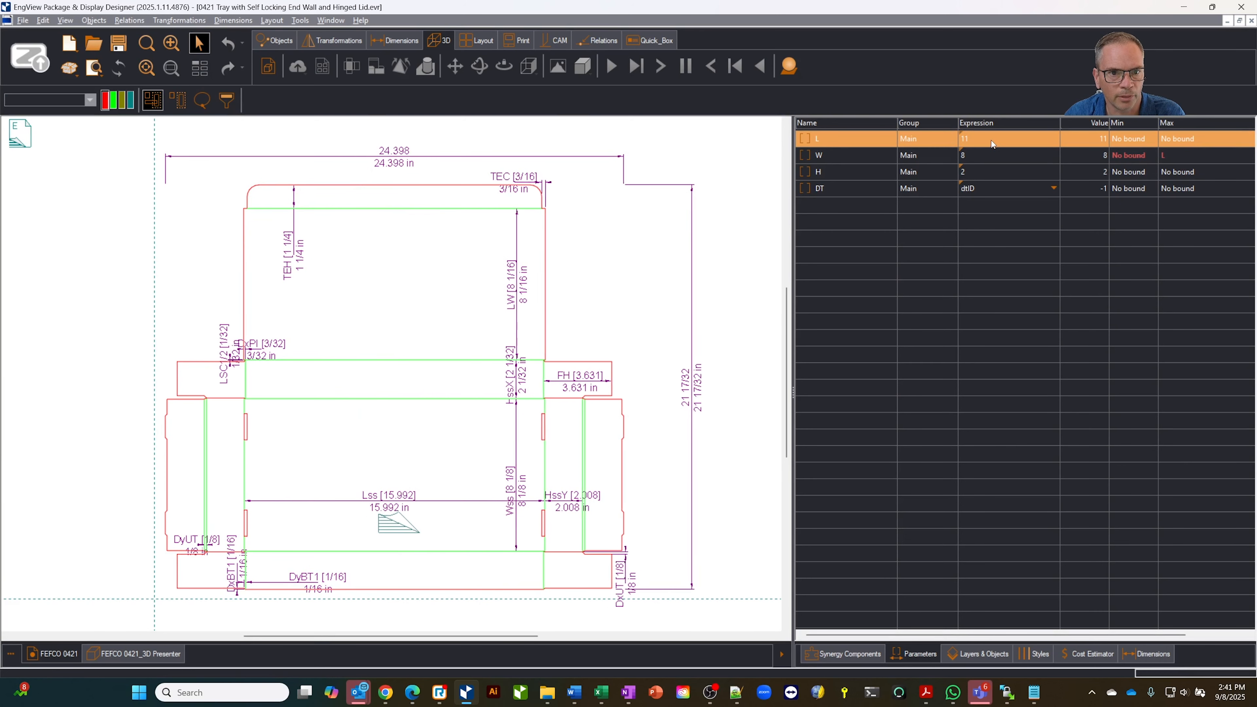
text(12)
key(Return)
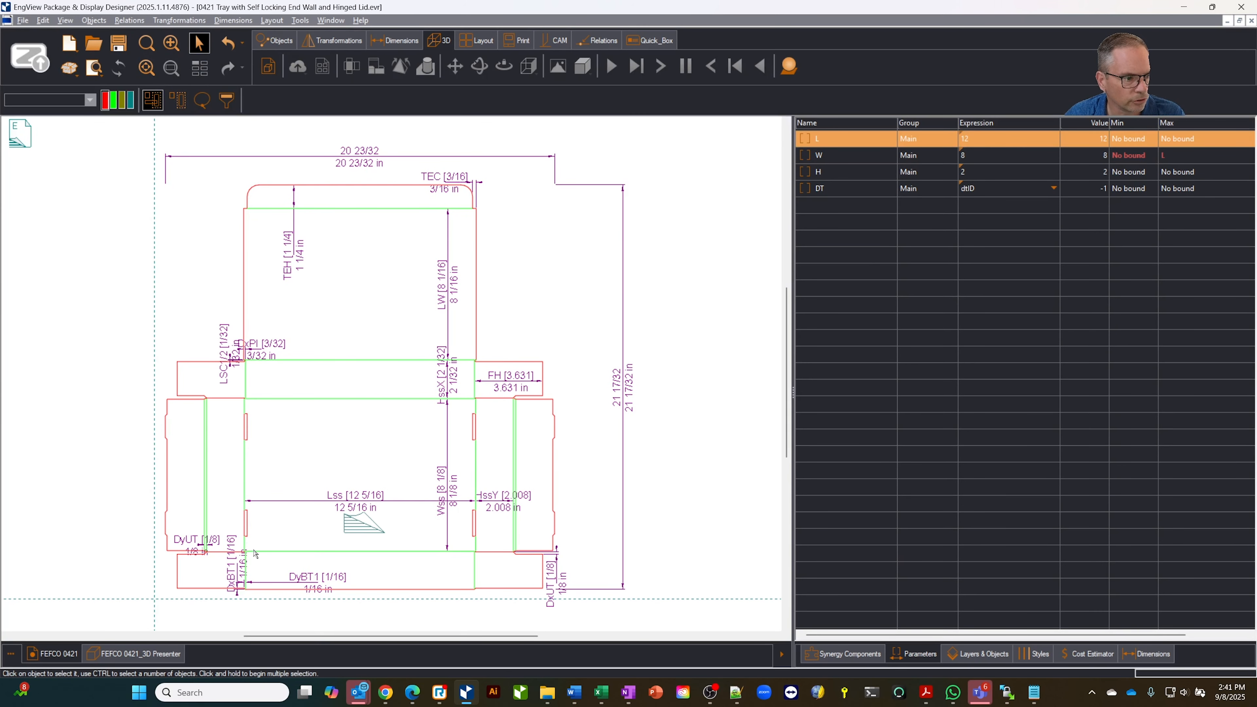
Set the FEFCO 0421 drawing's material to the B Flute White corrugated cardboard
right_click(56, 655)
click(94, 646)
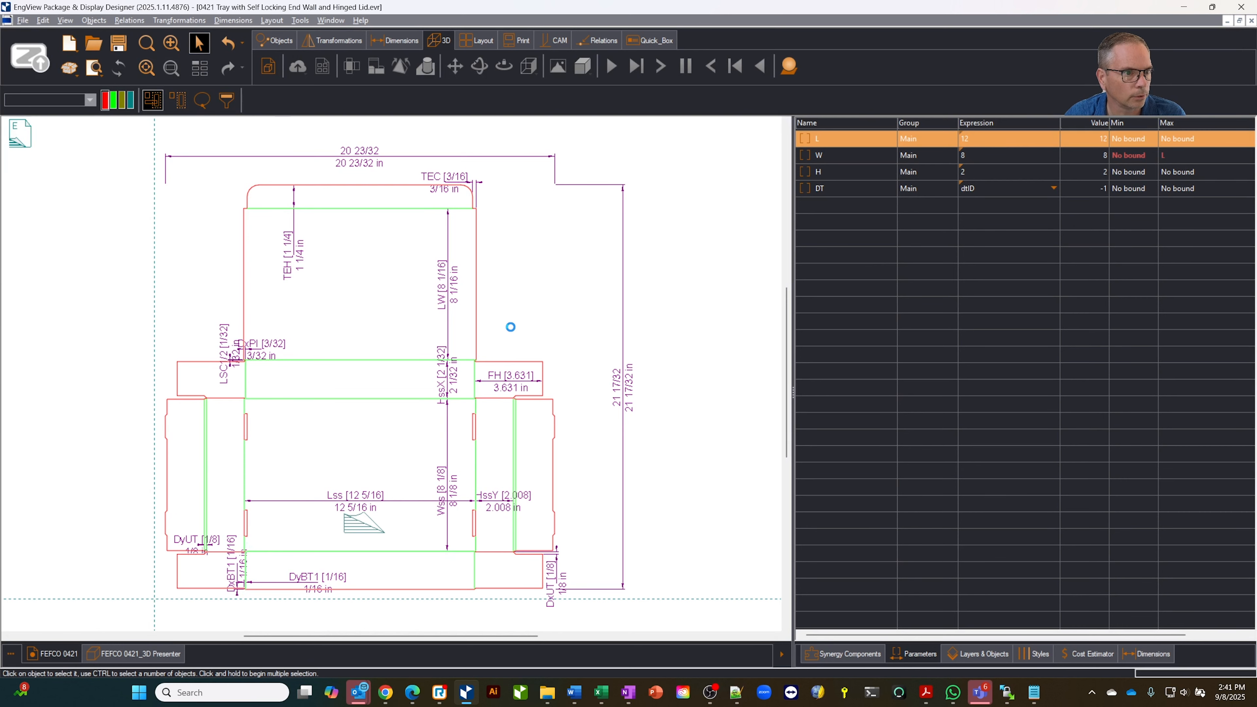
click(535, 321)
scroll(550, 386, up, 1)
click(546, 383)
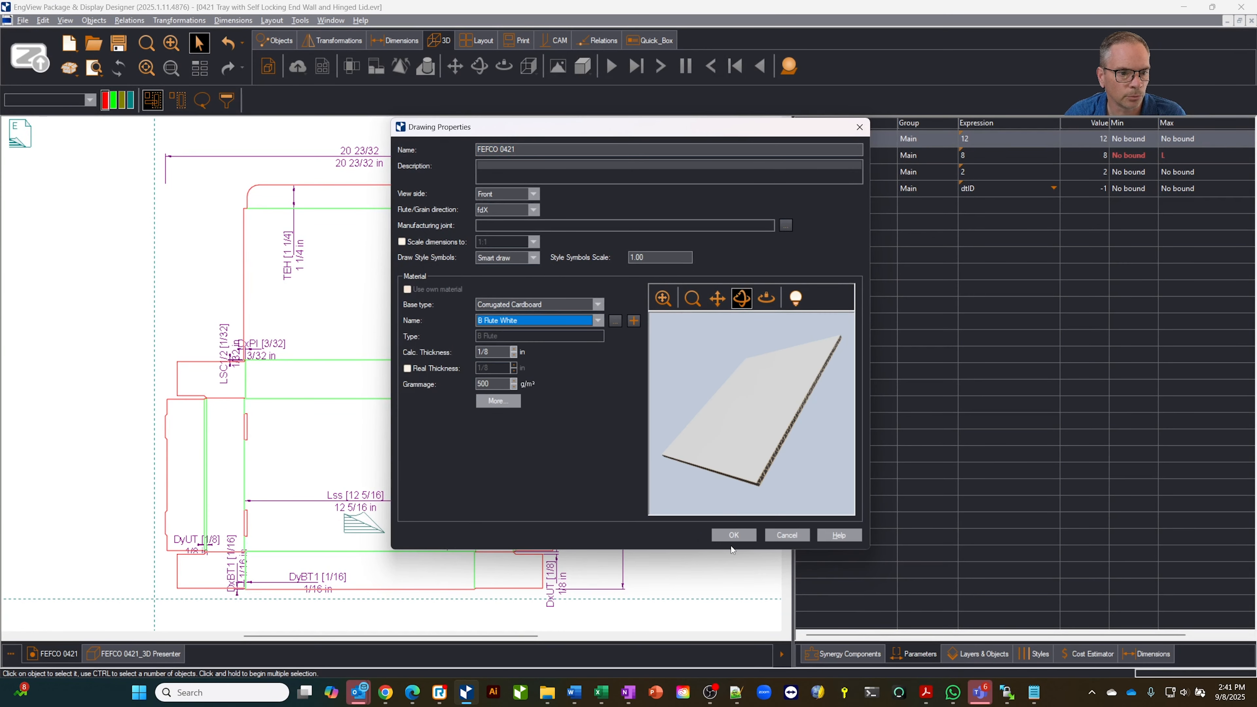
click(739, 539)
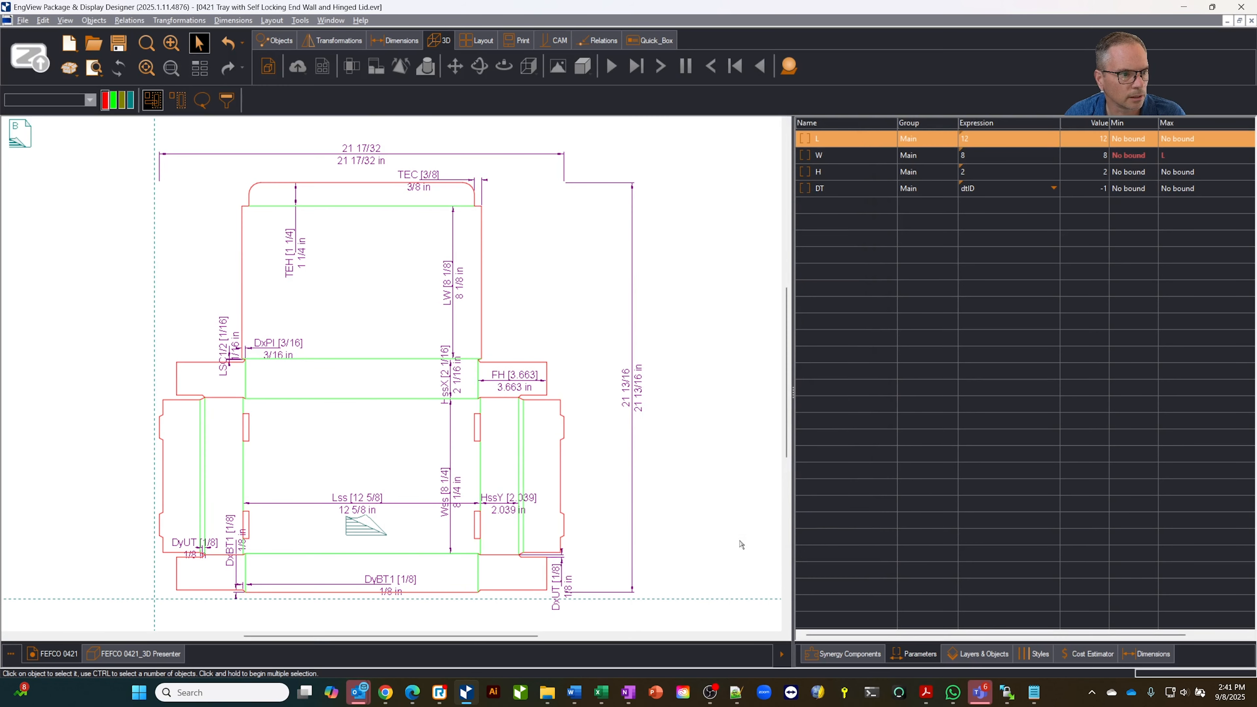
Create a layout from the array templates, using the rotated FEFCO 0421 1x2 arrangement on the 48" x 48" sheet
click(476, 40)
click(268, 66)
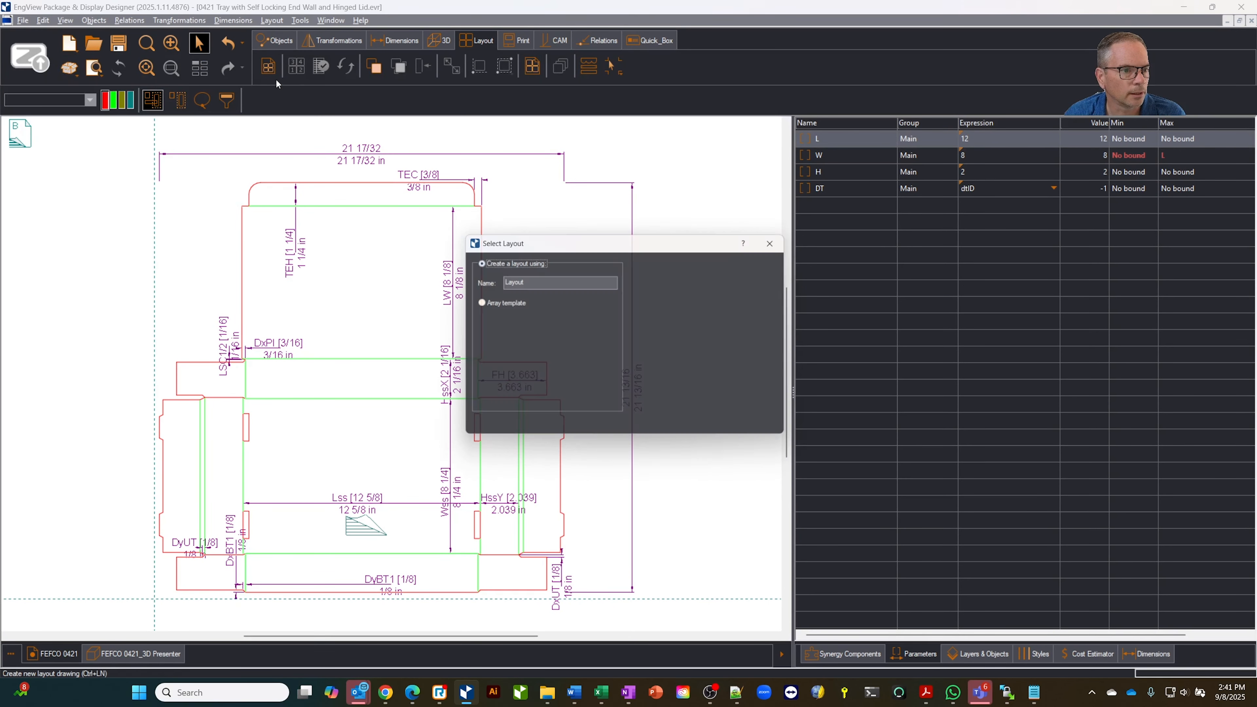
click(653, 430)
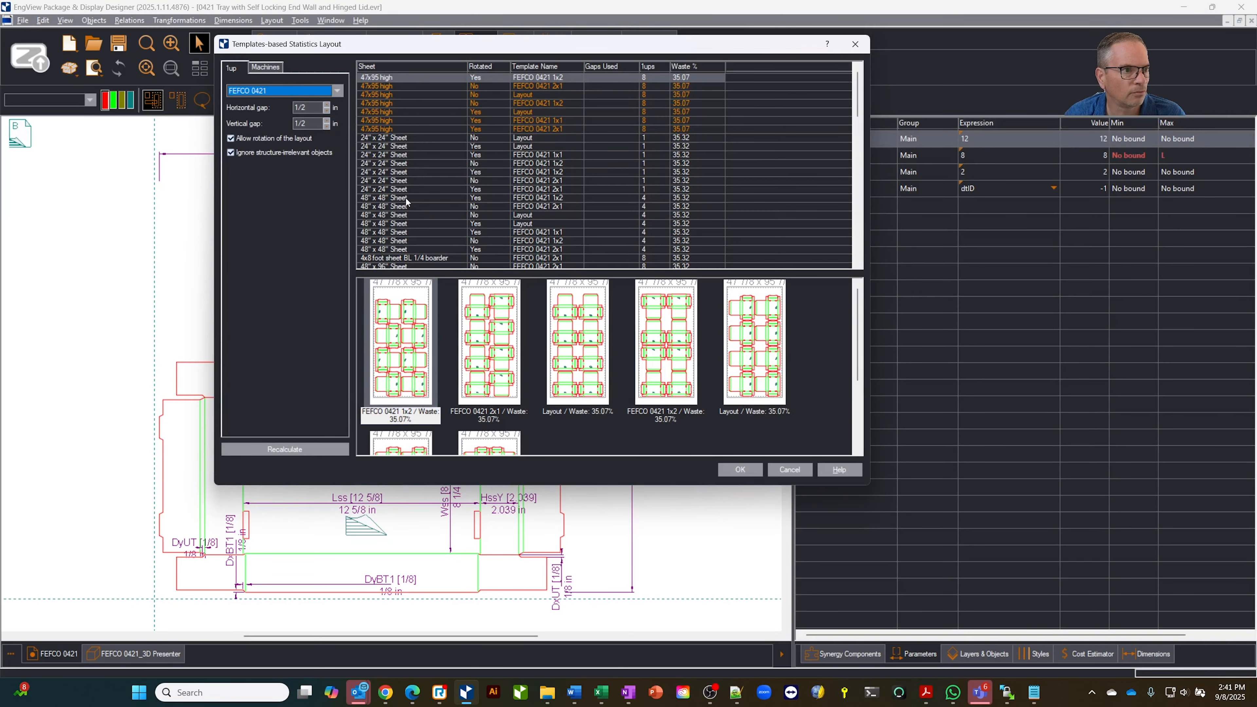
click(406, 198)
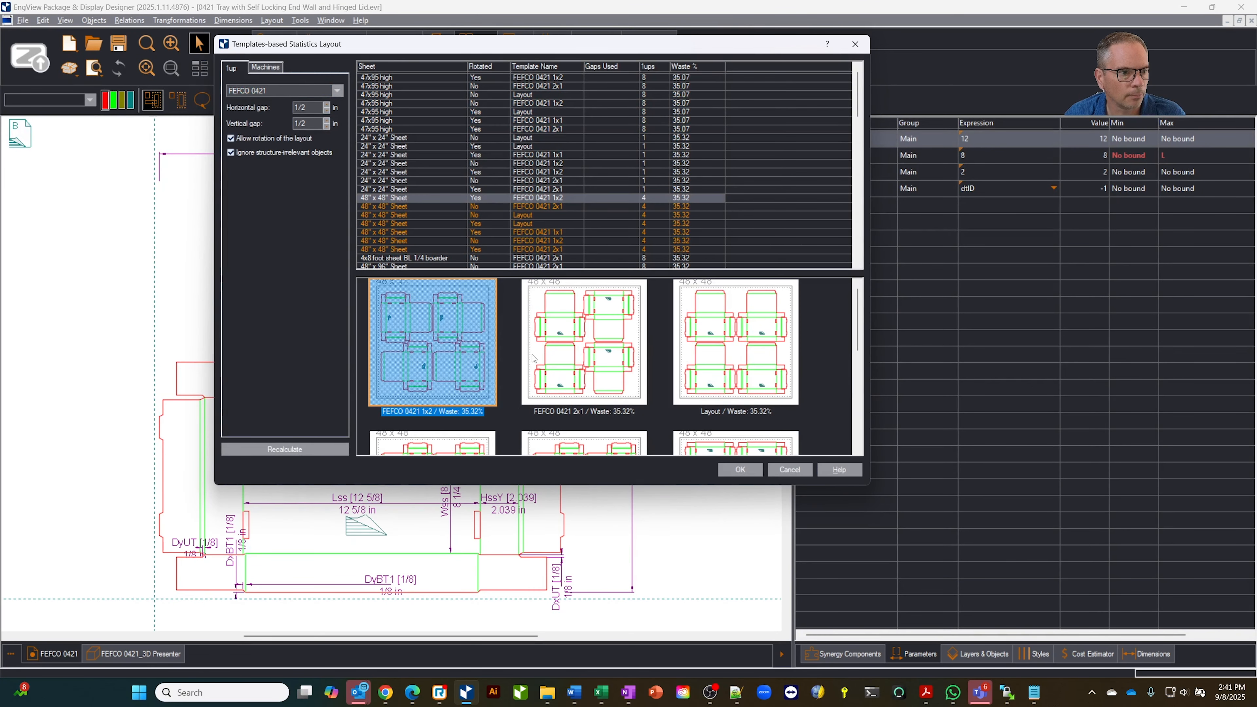
click(737, 468)
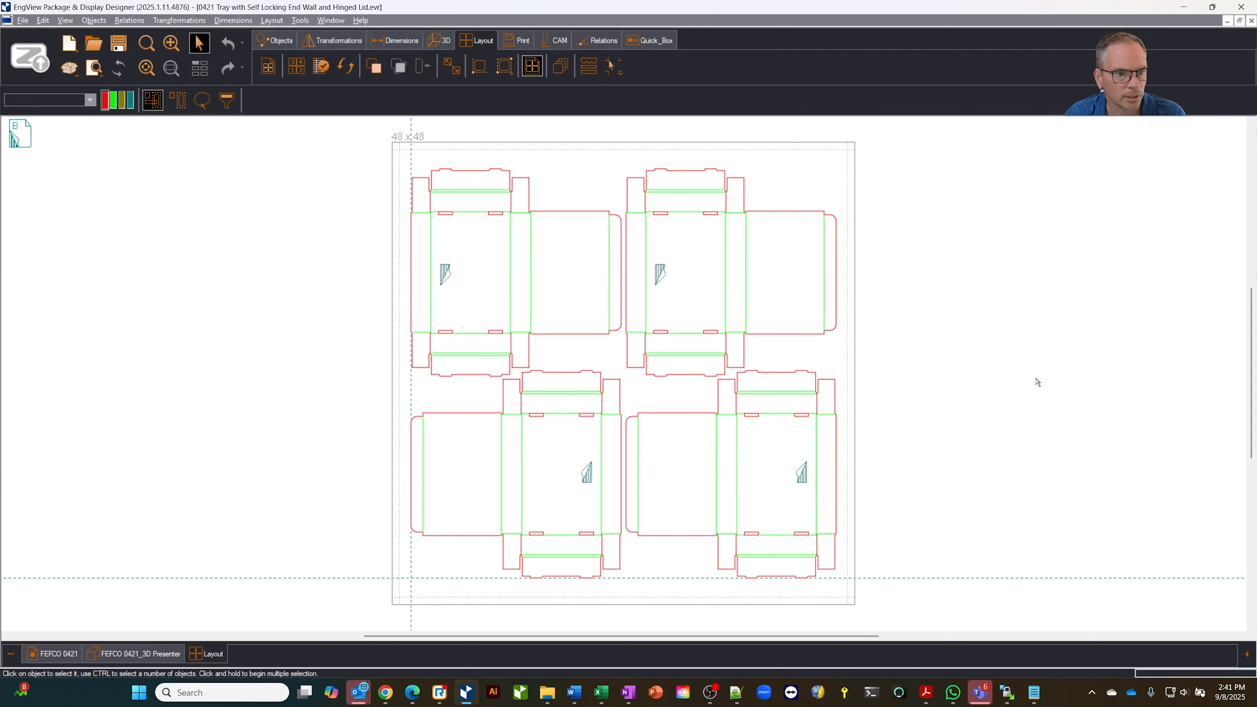
Place Fiducial Inch.evb registration marks with a diameter of .25 near the four corners of the 48 x 48 sheet
click(588, 69)
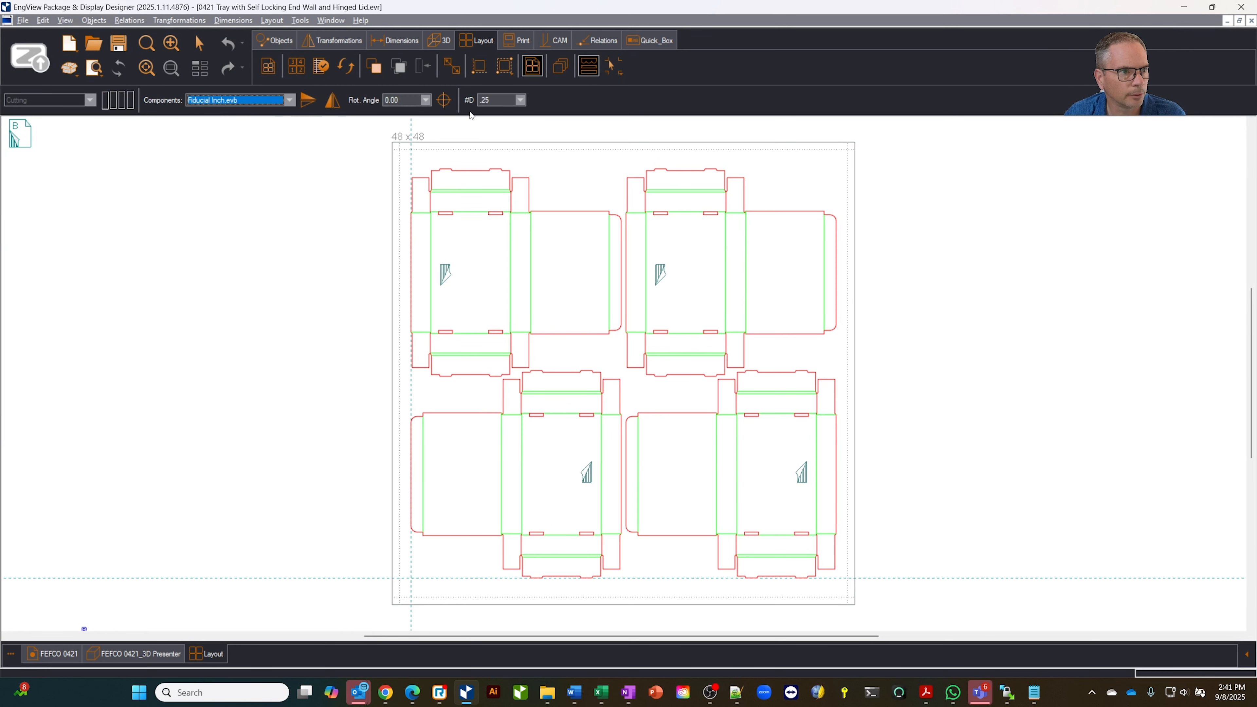
click(446, 102)
click(423, 574)
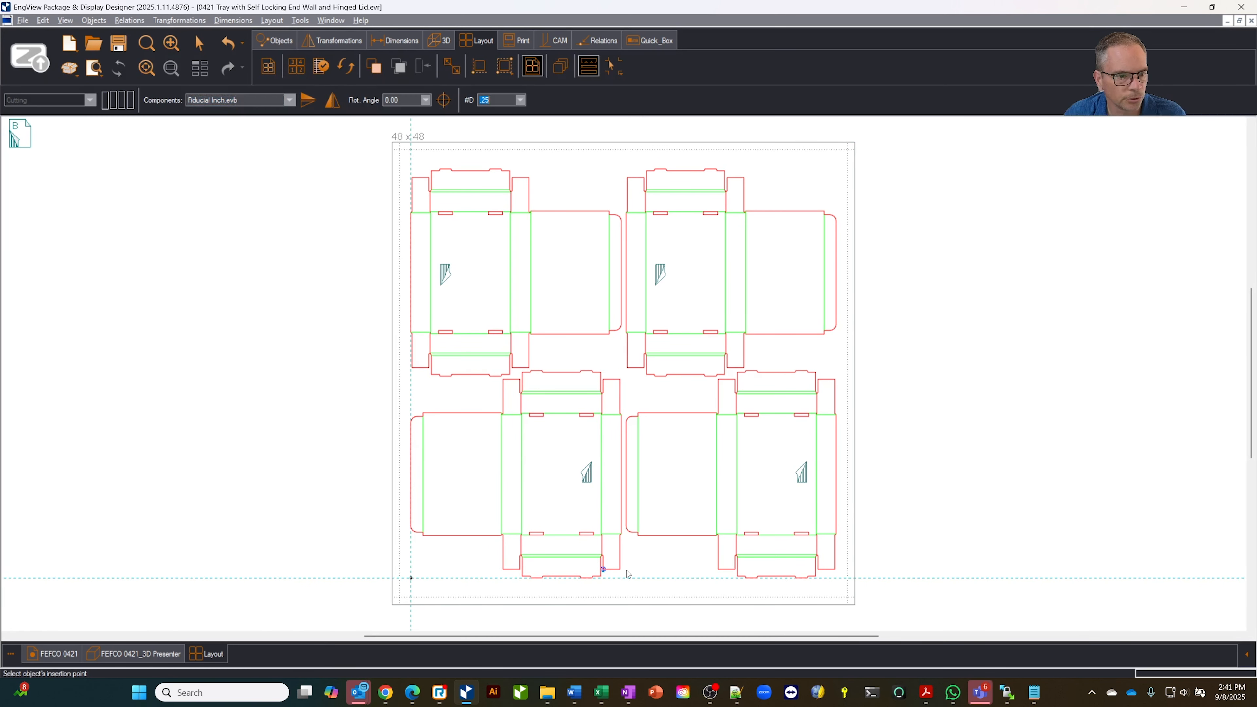
click(847, 578)
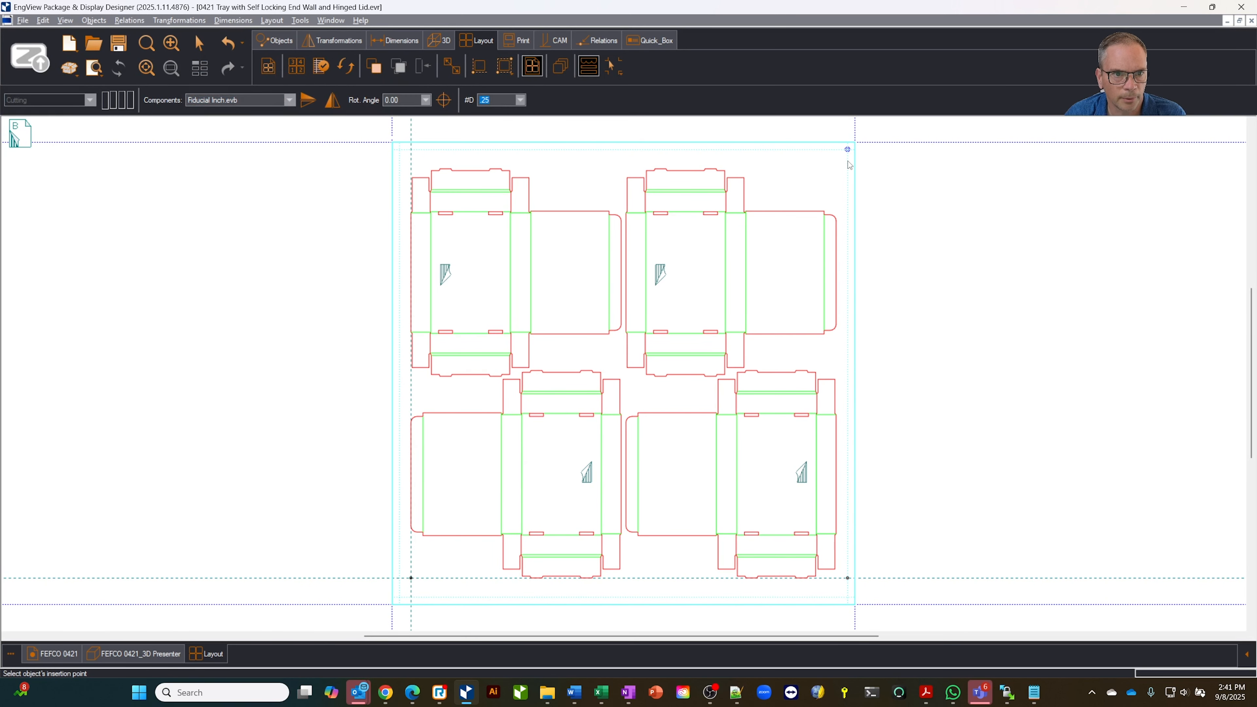
click(847, 178)
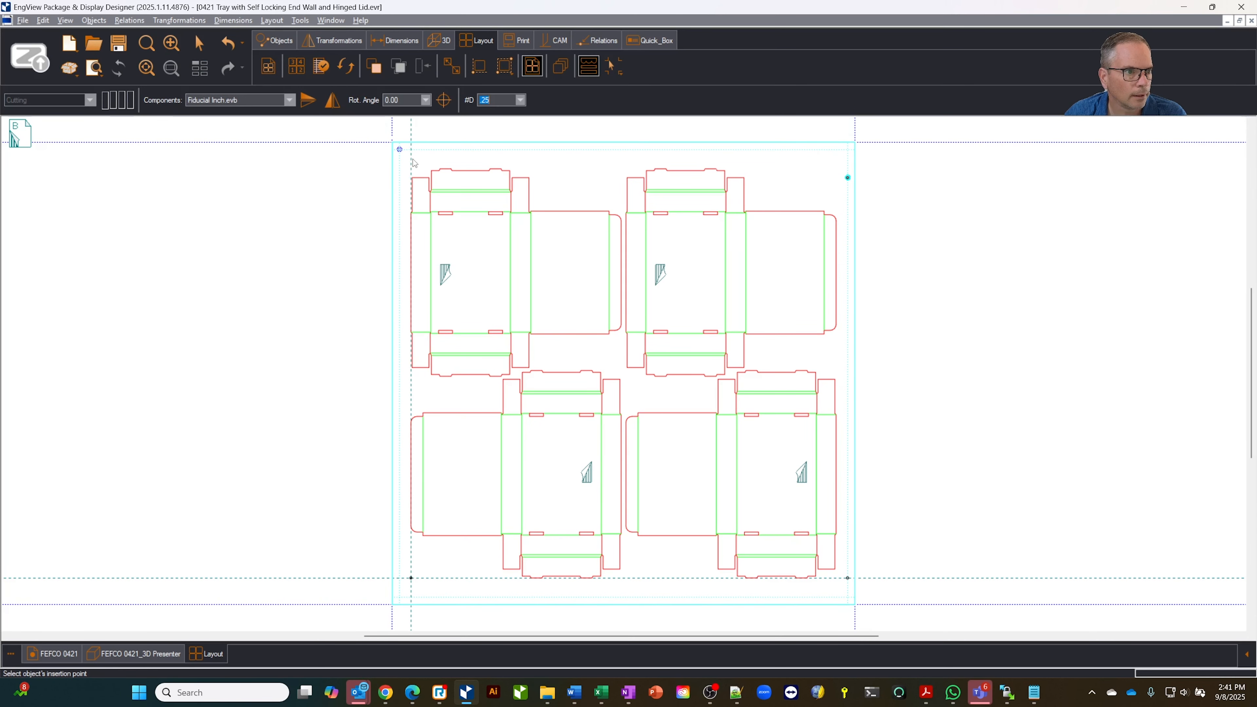
scroll(414, 163, up, 2)
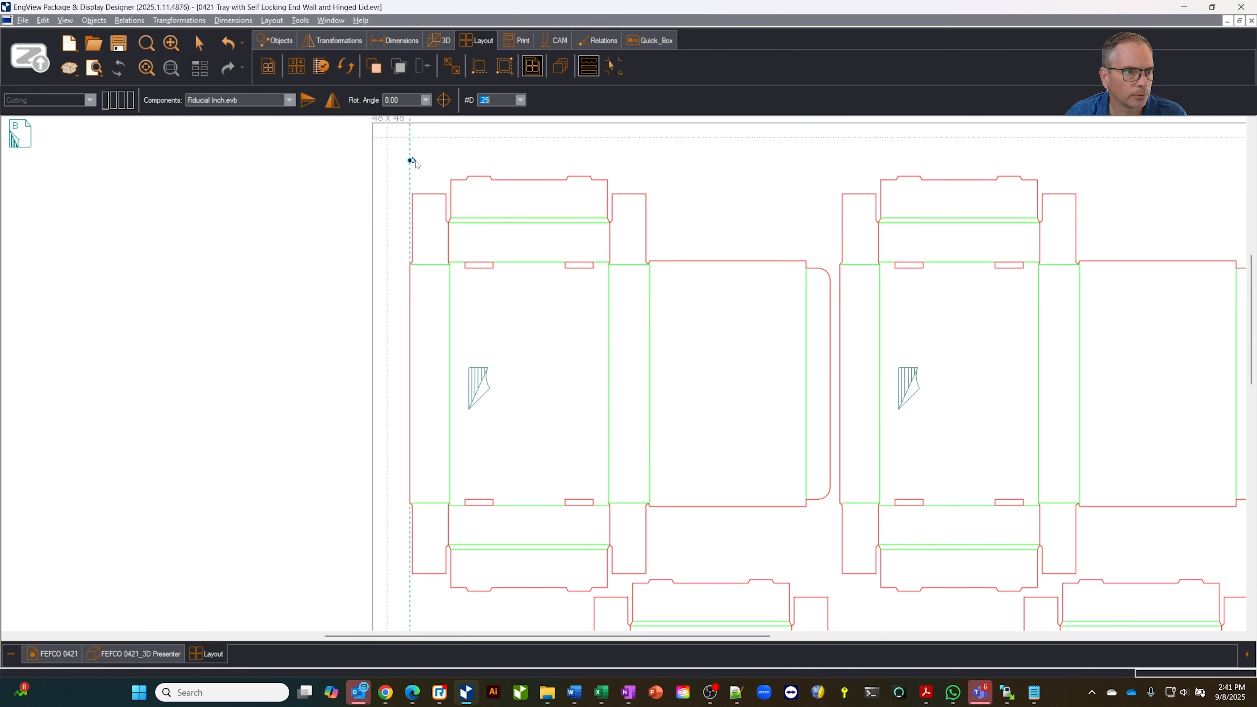
click(412, 161)
scroll(414, 163, down, 3)
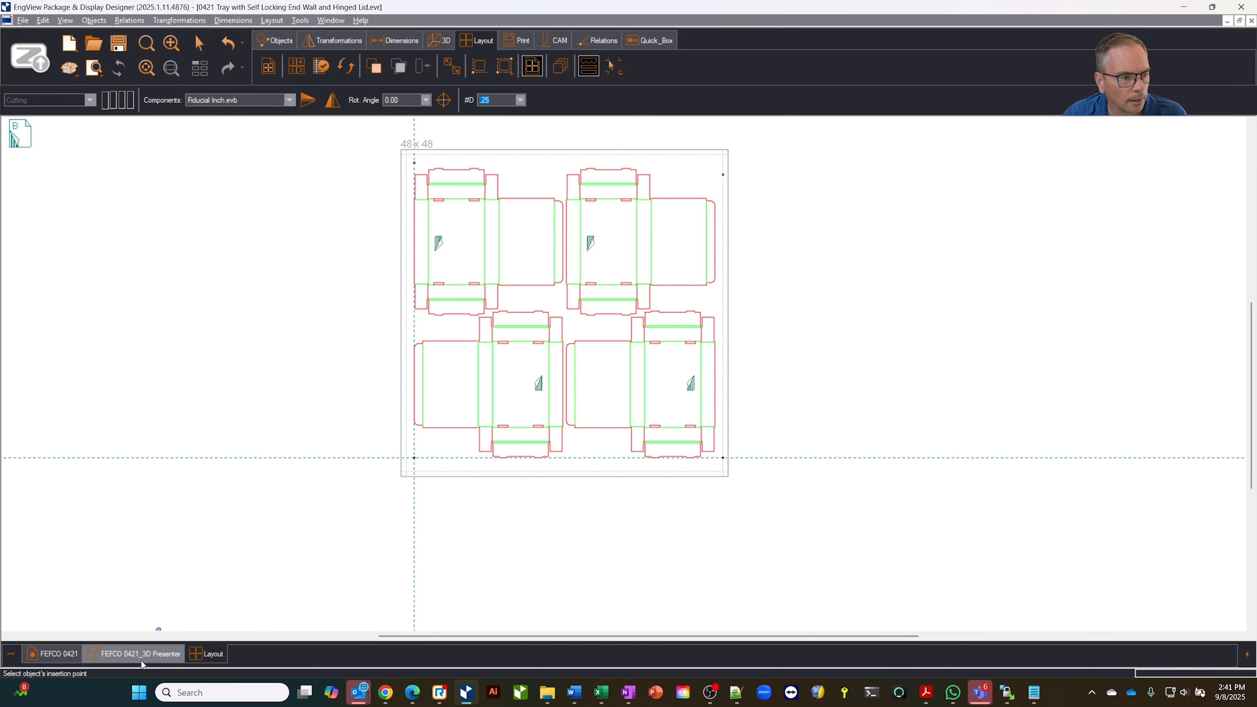
Add the plotting text 548291 in Arial 48 to the lower-right flap of the FEFCO 0421 drawing
click(57, 654)
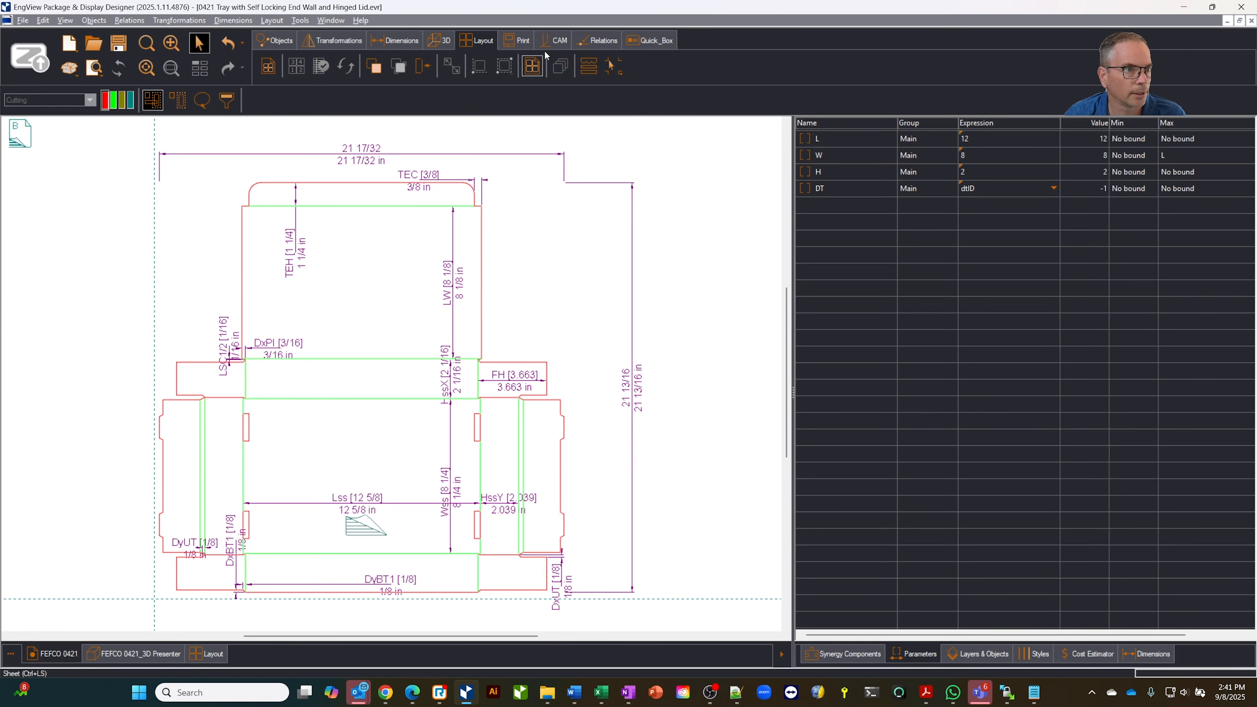
click(289, 42)
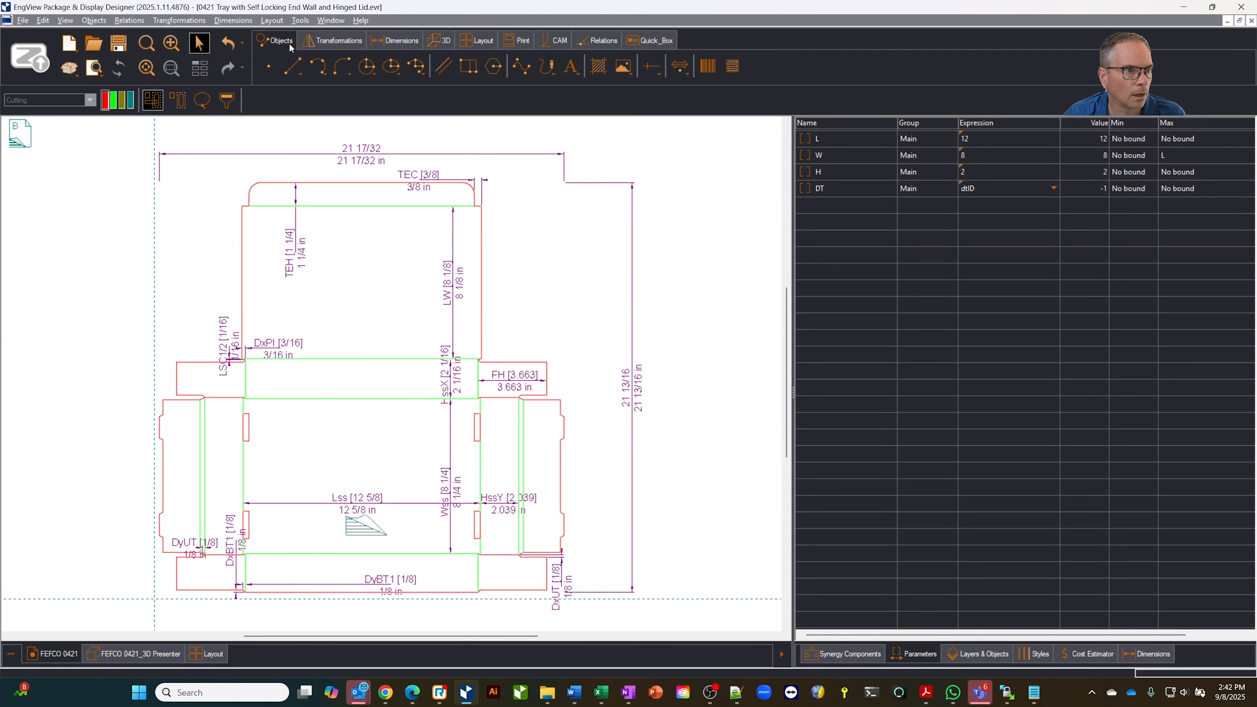
click(569, 67)
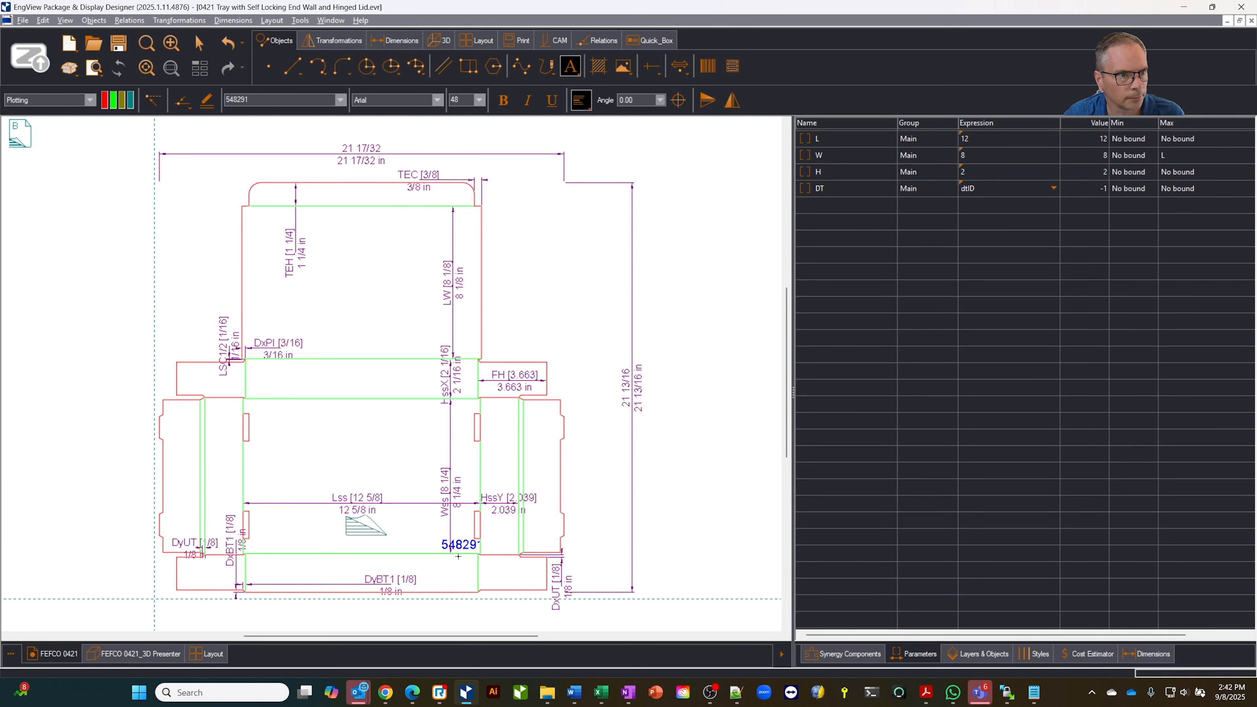
scroll(488, 595, up, 3)
click(486, 545)
key(Escape)
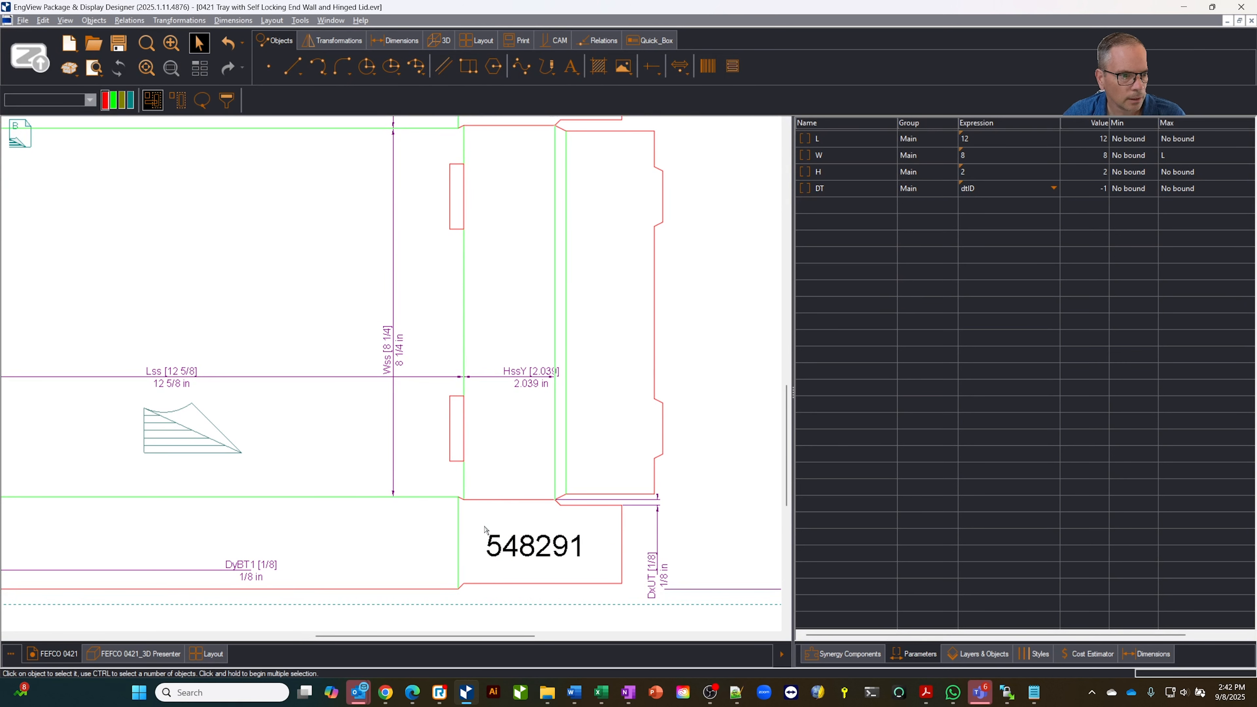
Convert the 548291 text on the flap to vector text
click(582, 552)
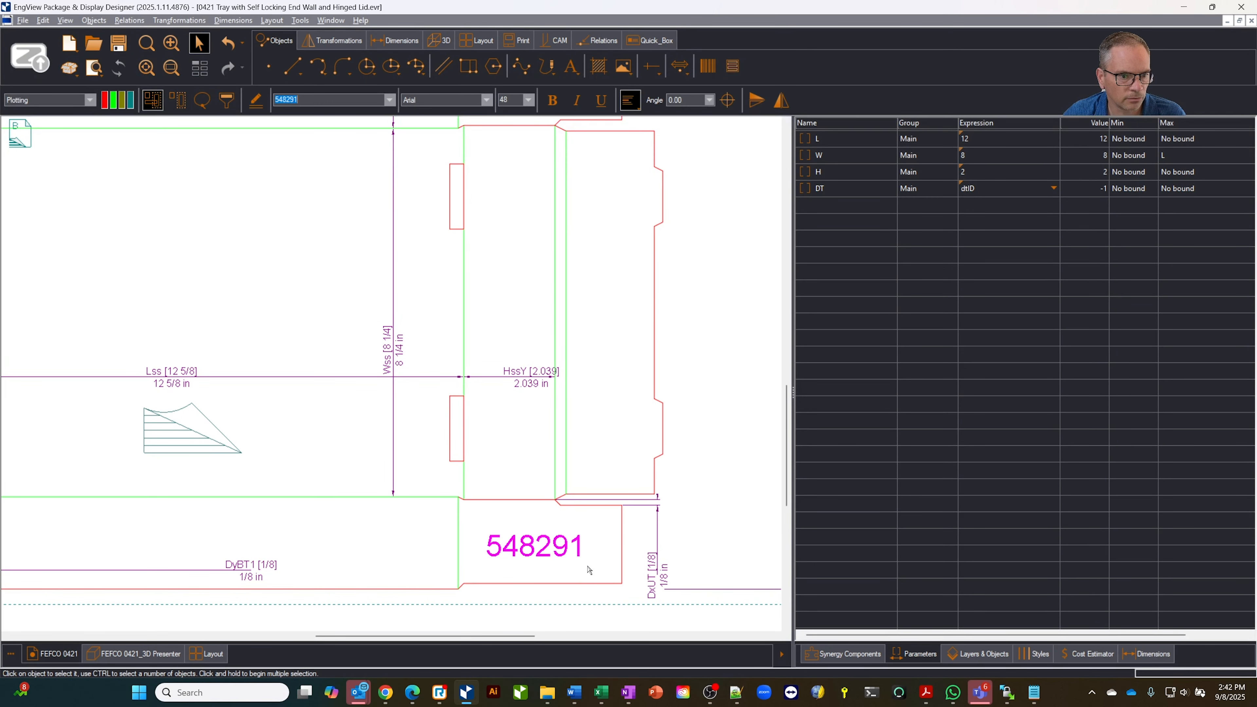
right_click(576, 567)
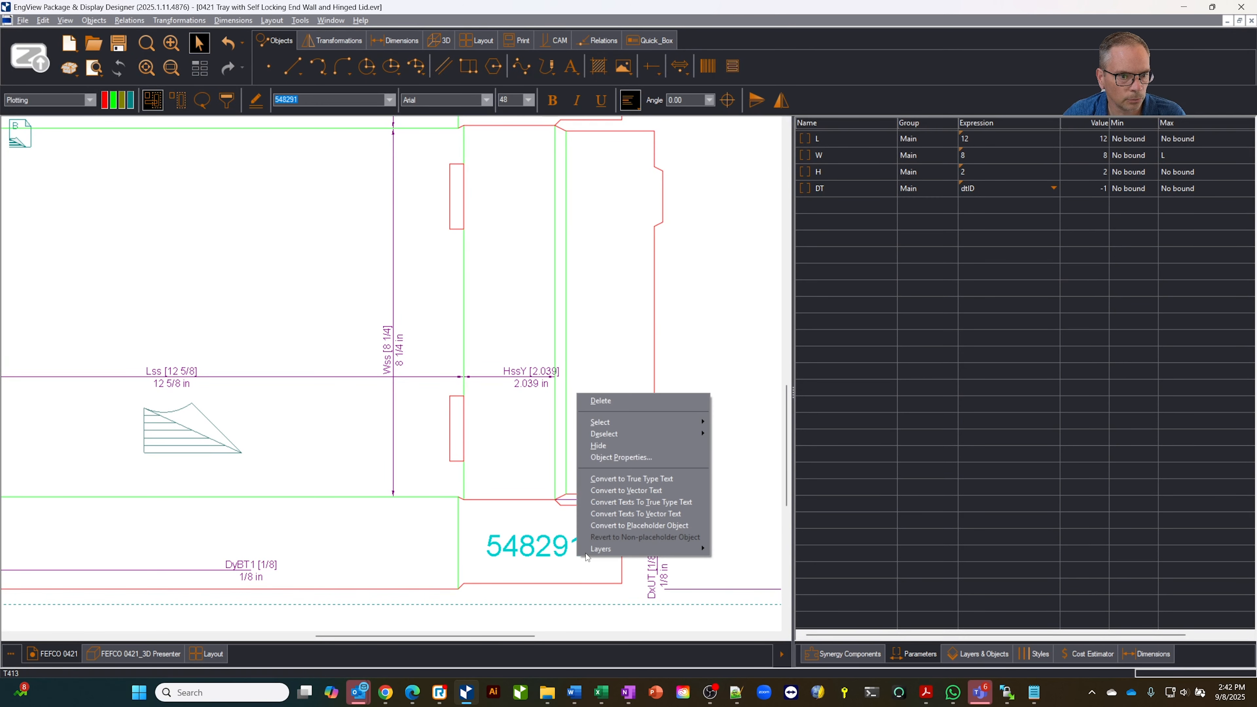
click(674, 515)
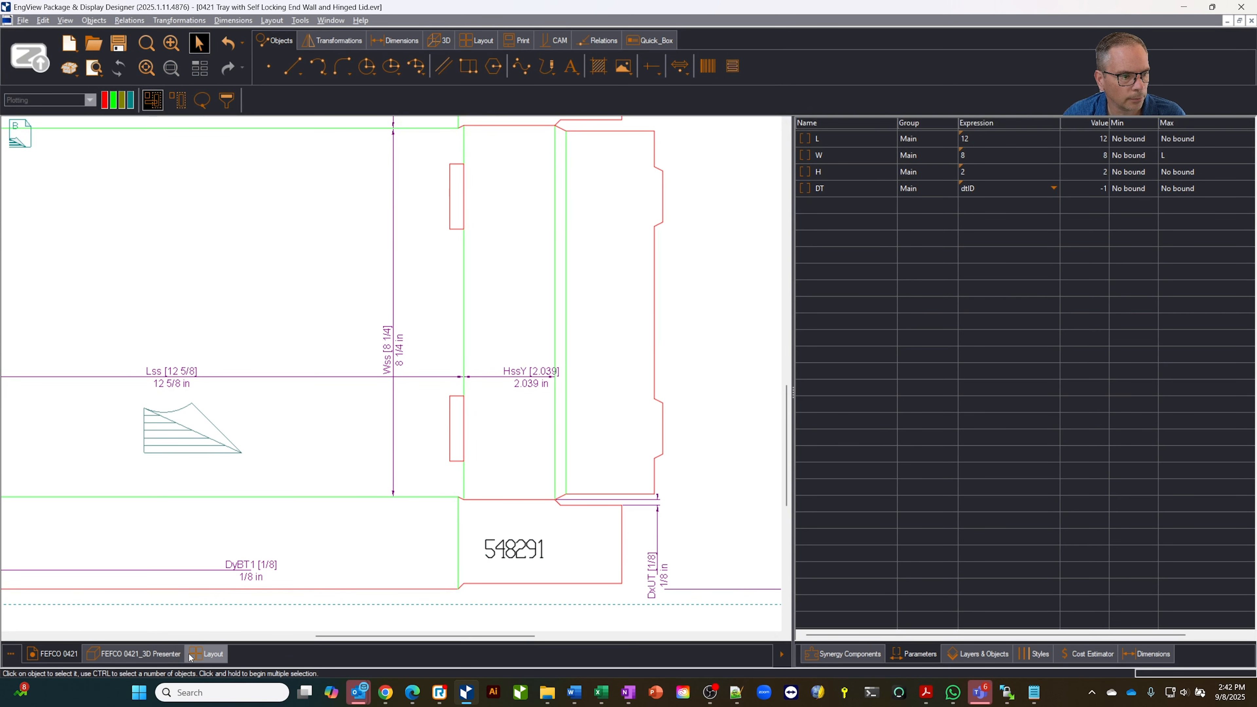
Check the text on the layout and create its CAM toolpath drawing, keeping Multicam Samplemaker_inch as the machine
click(198, 654)
scroll(710, 382, up, 4)
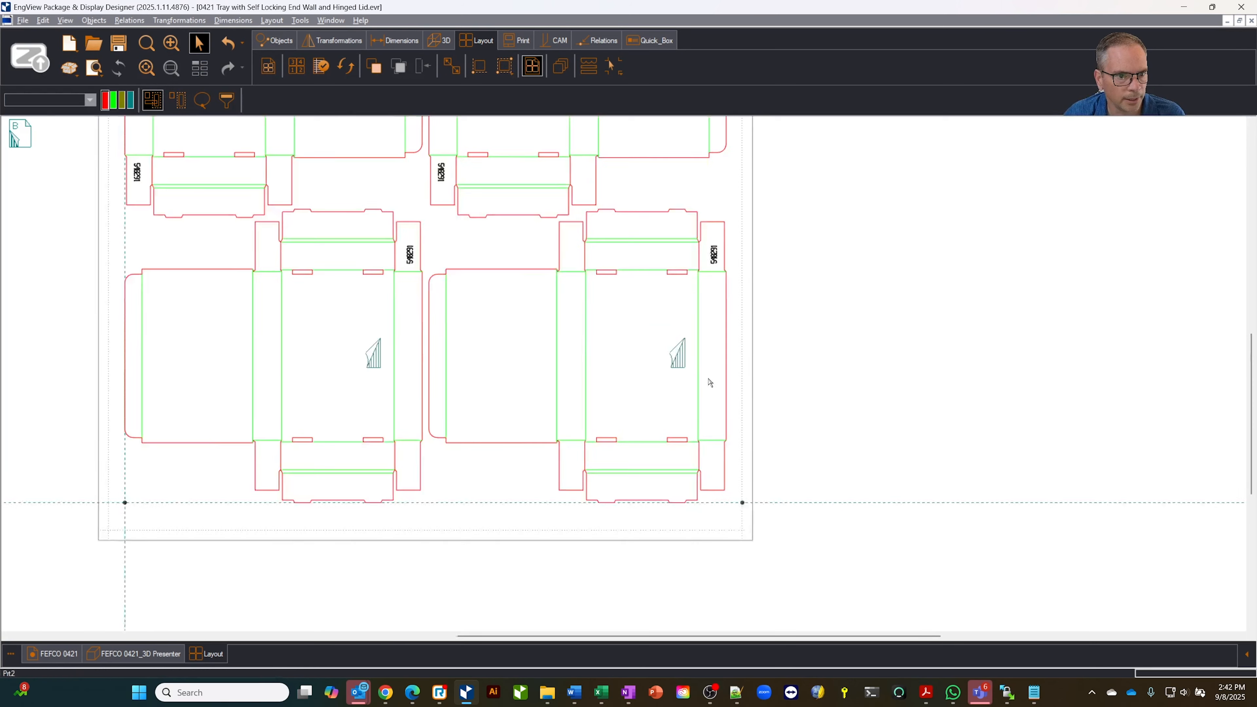
scroll(575, 457, down, 5)
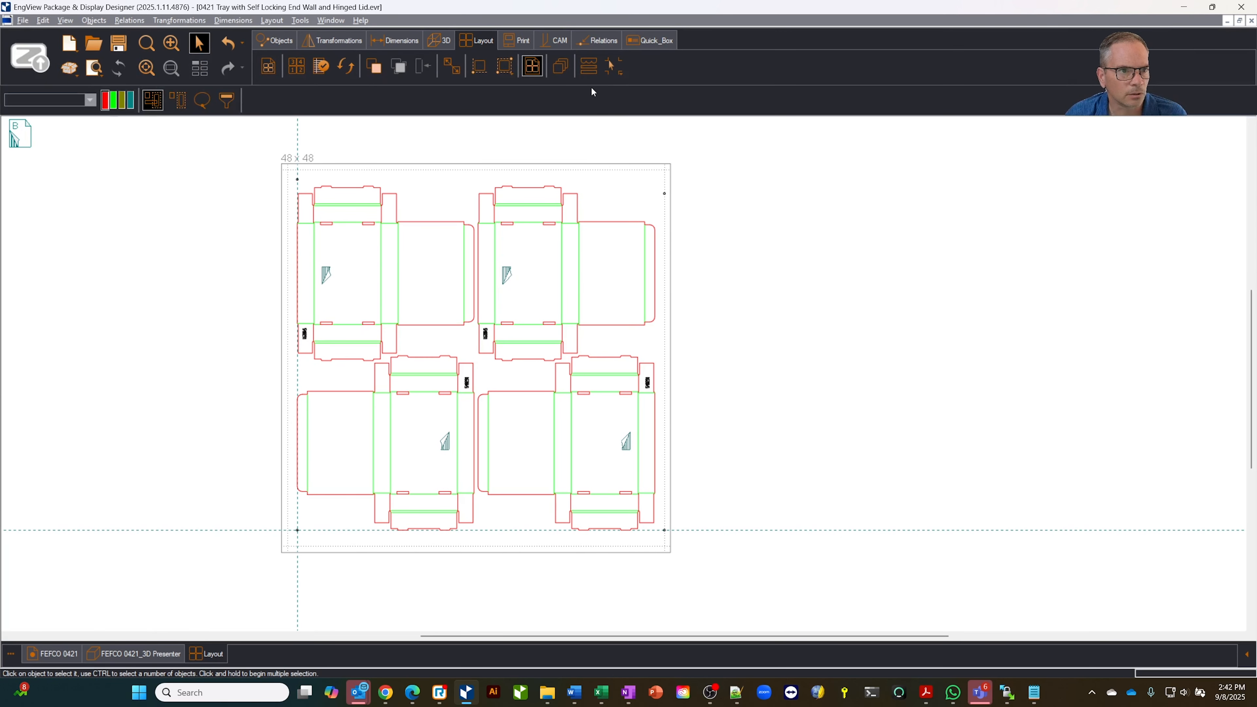
click(558, 44)
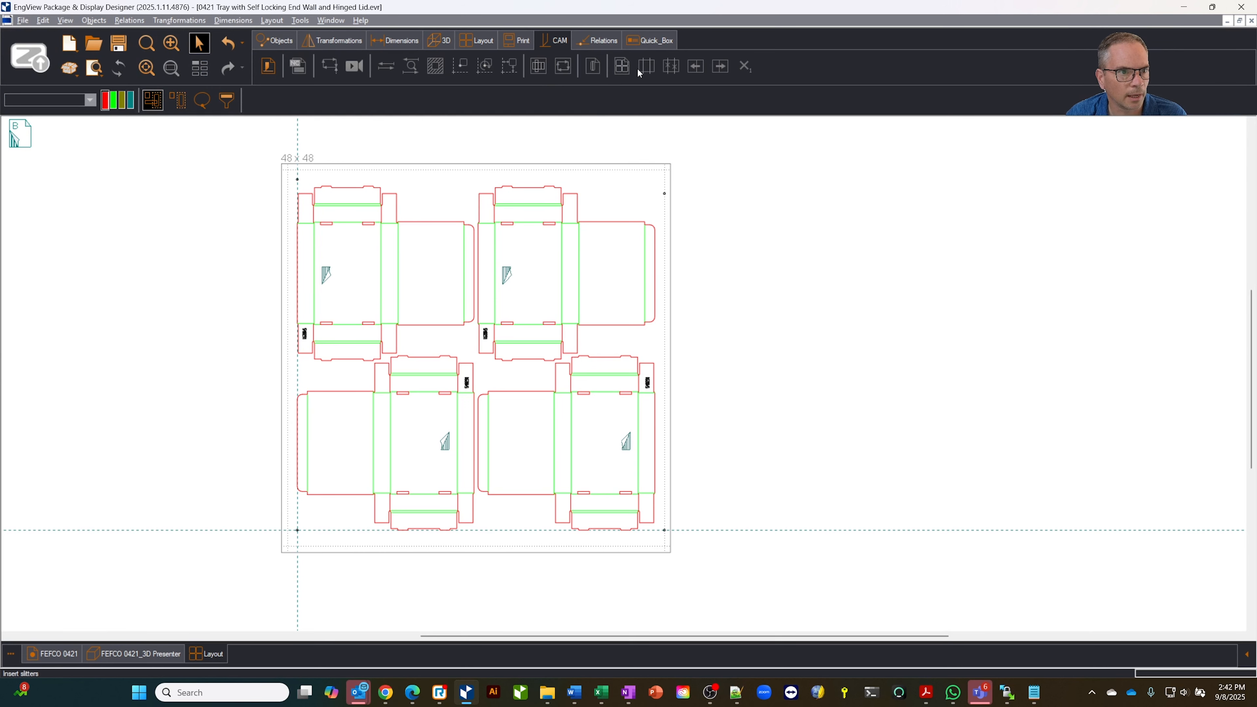
click(269, 66)
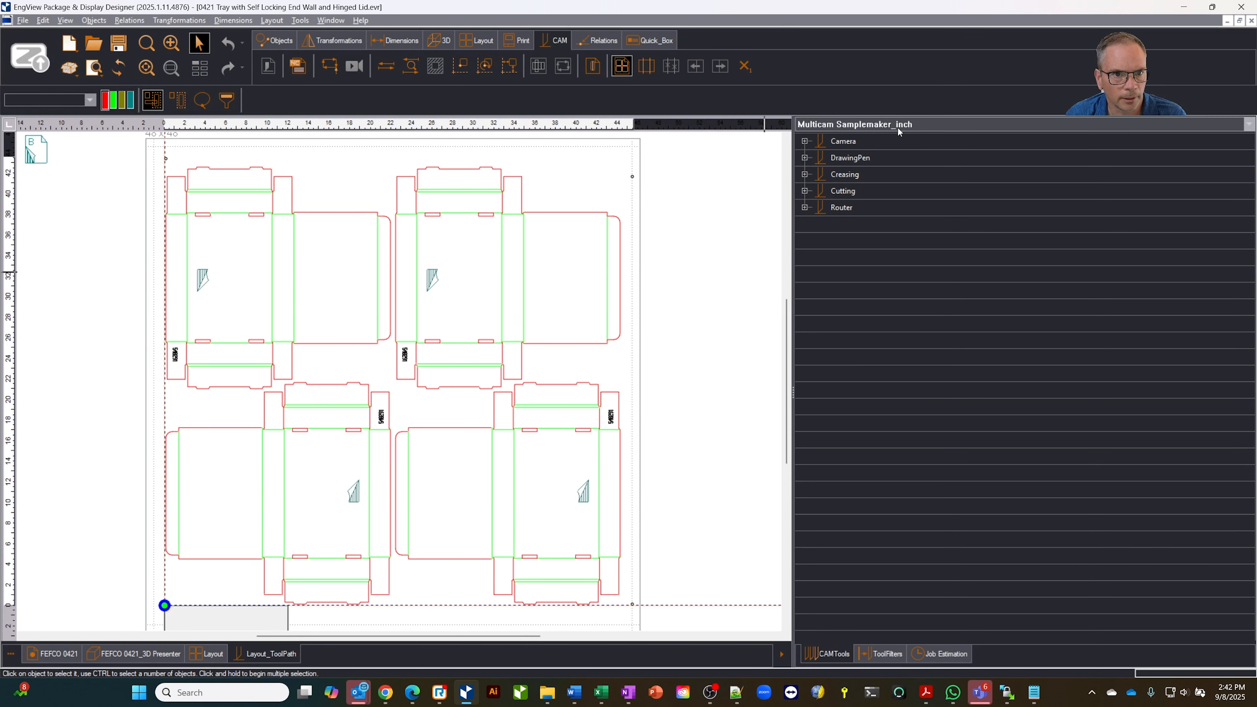
click(910, 126)
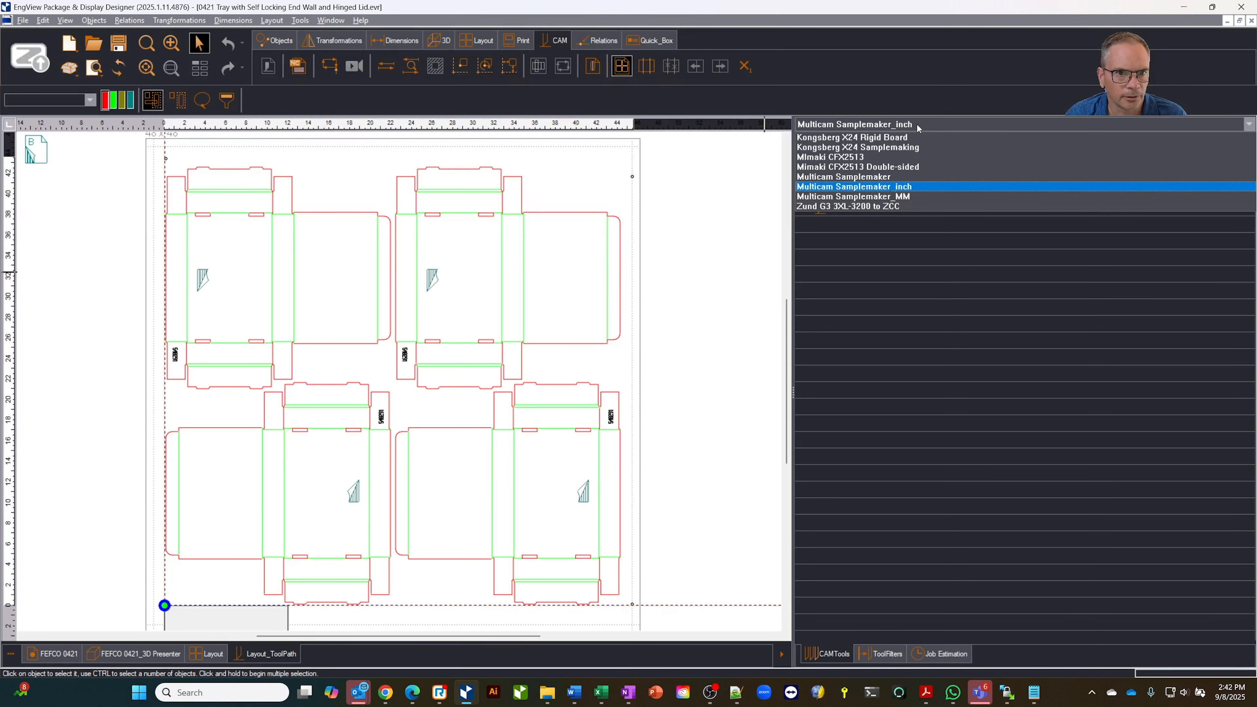
click(916, 124)
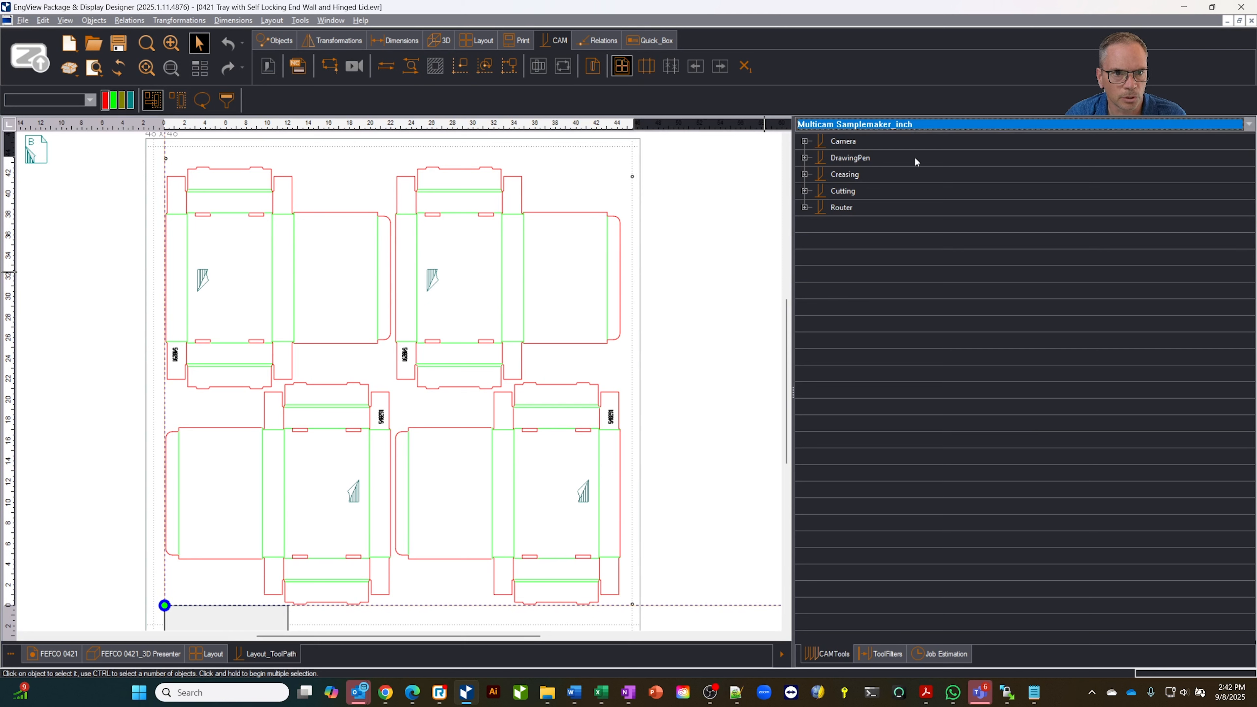
Examine the Multicam Samplemaker_inch tool parameters for Camera, DrawingPen, Cutting and Creasing, including feed rates and ZUp and ZDown values
click(805, 141)
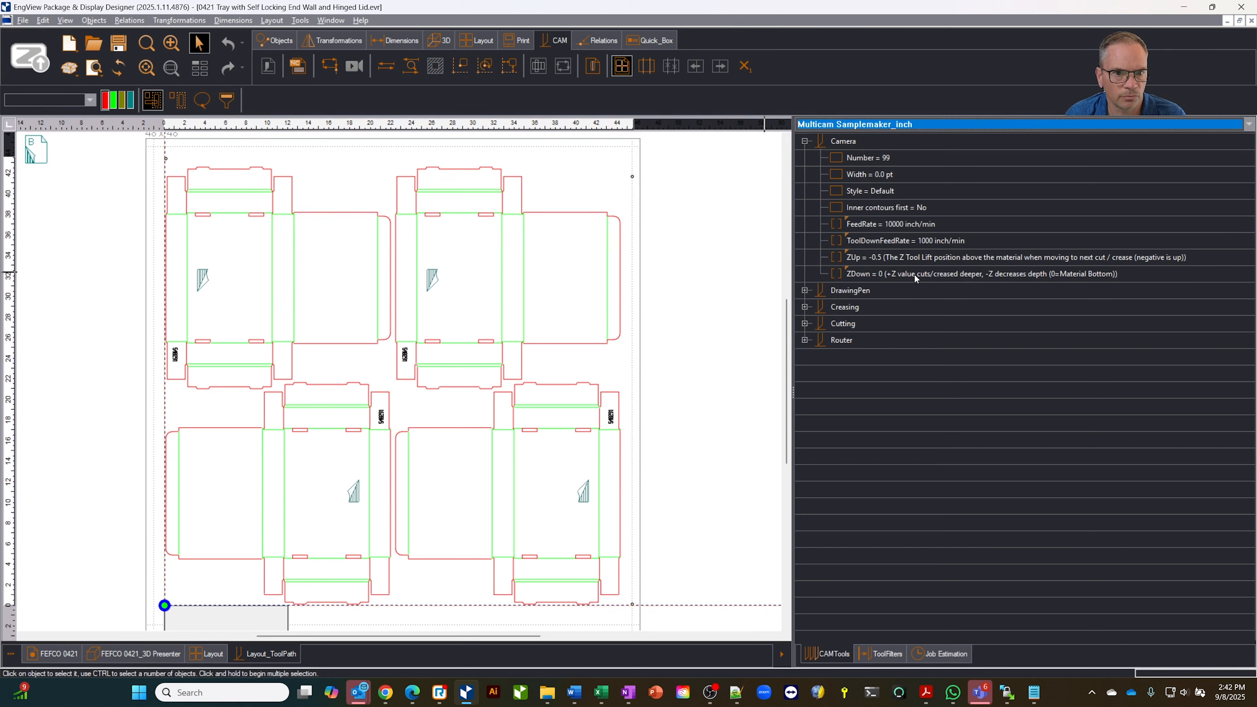
click(805, 142)
click(805, 158)
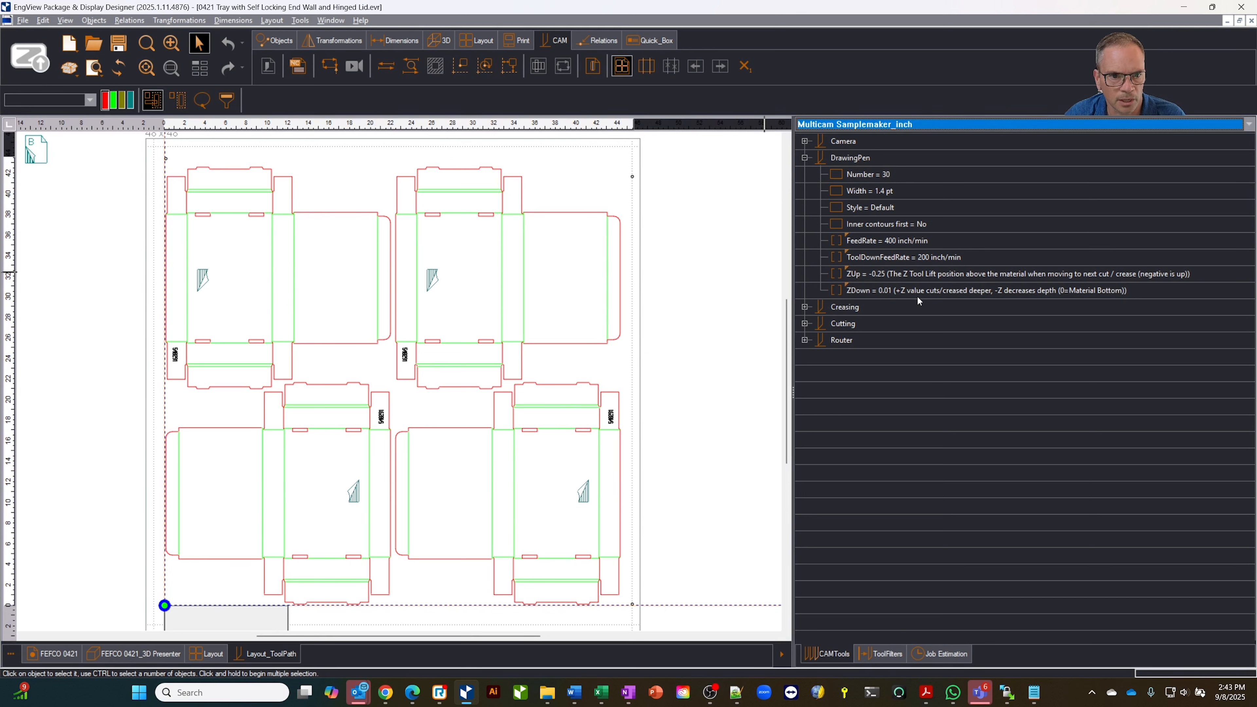
double_click(870, 292)
click(917, 341)
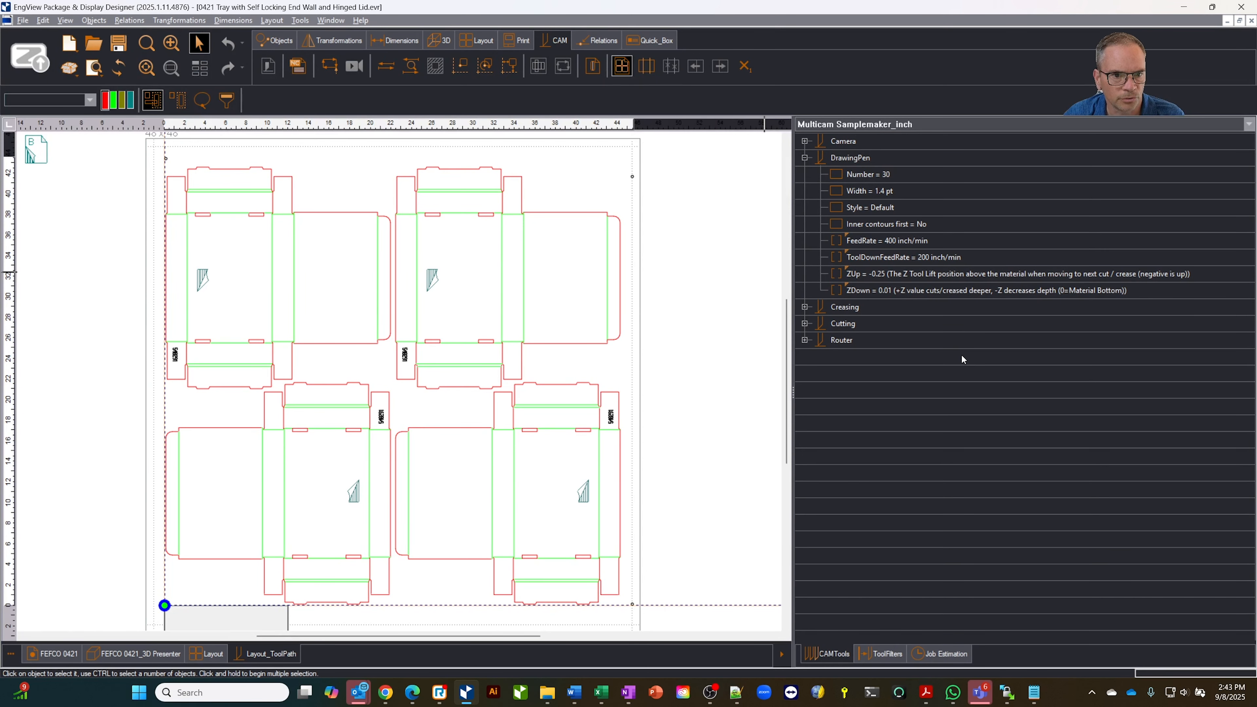
click(805, 324)
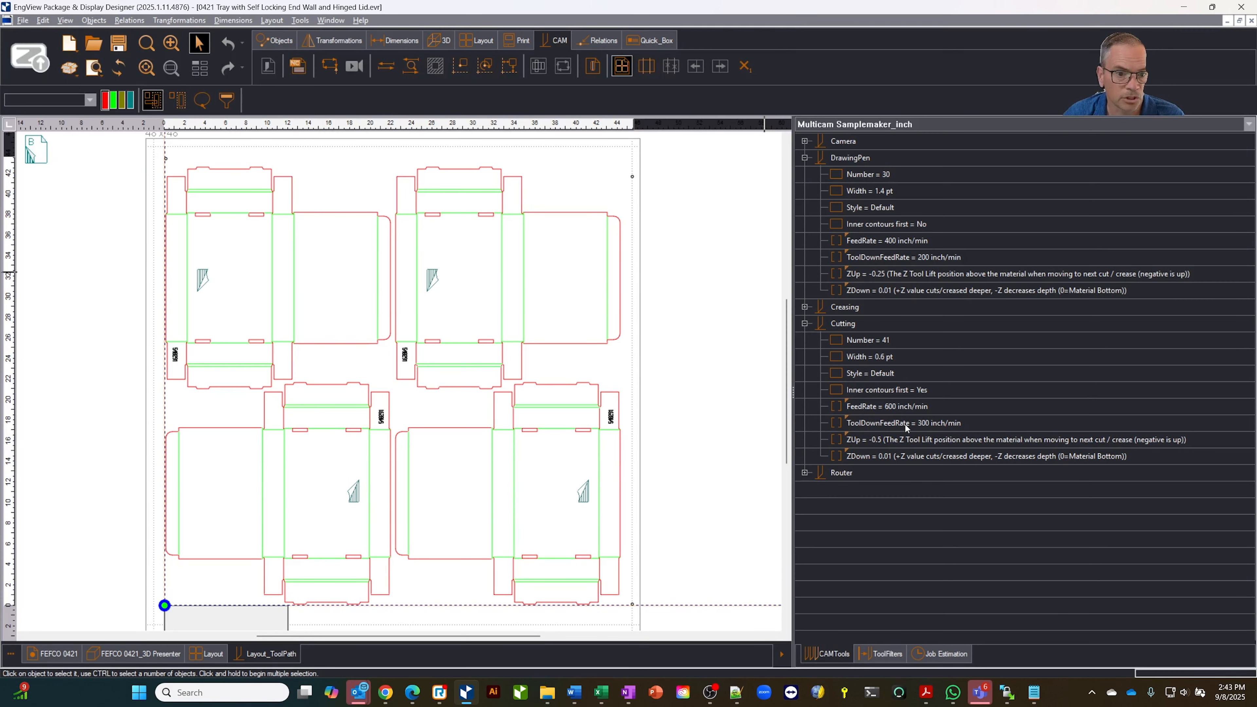
click(806, 324)
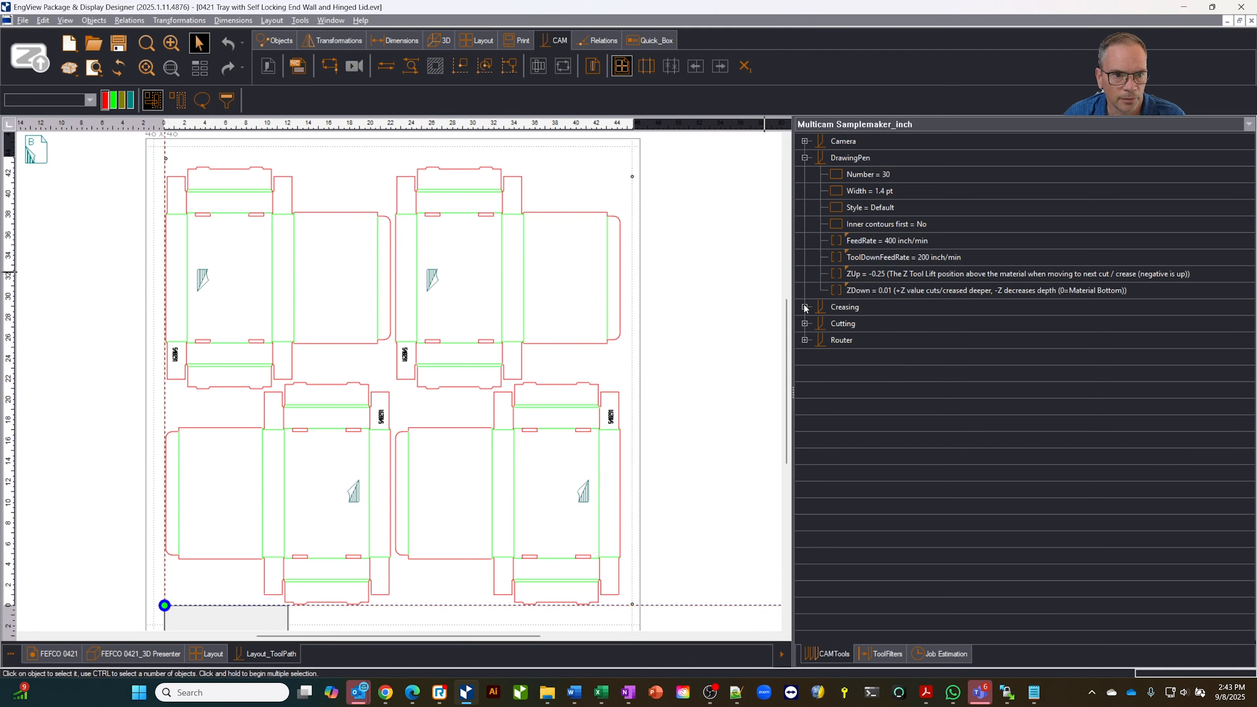
click(805, 308)
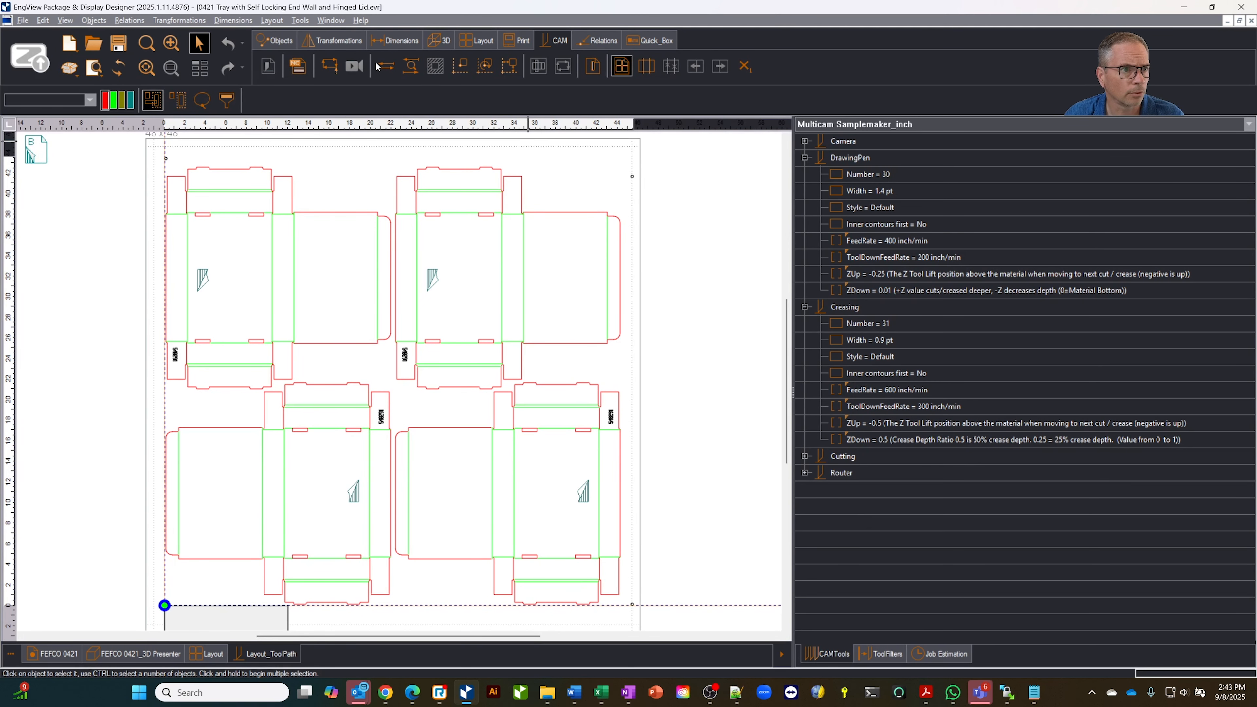
Generate the toolpath for the whole layout and preview it tool by tool through Camera, DrawingPen, Creasing and Cutting
click(328, 69)
click(616, 451)
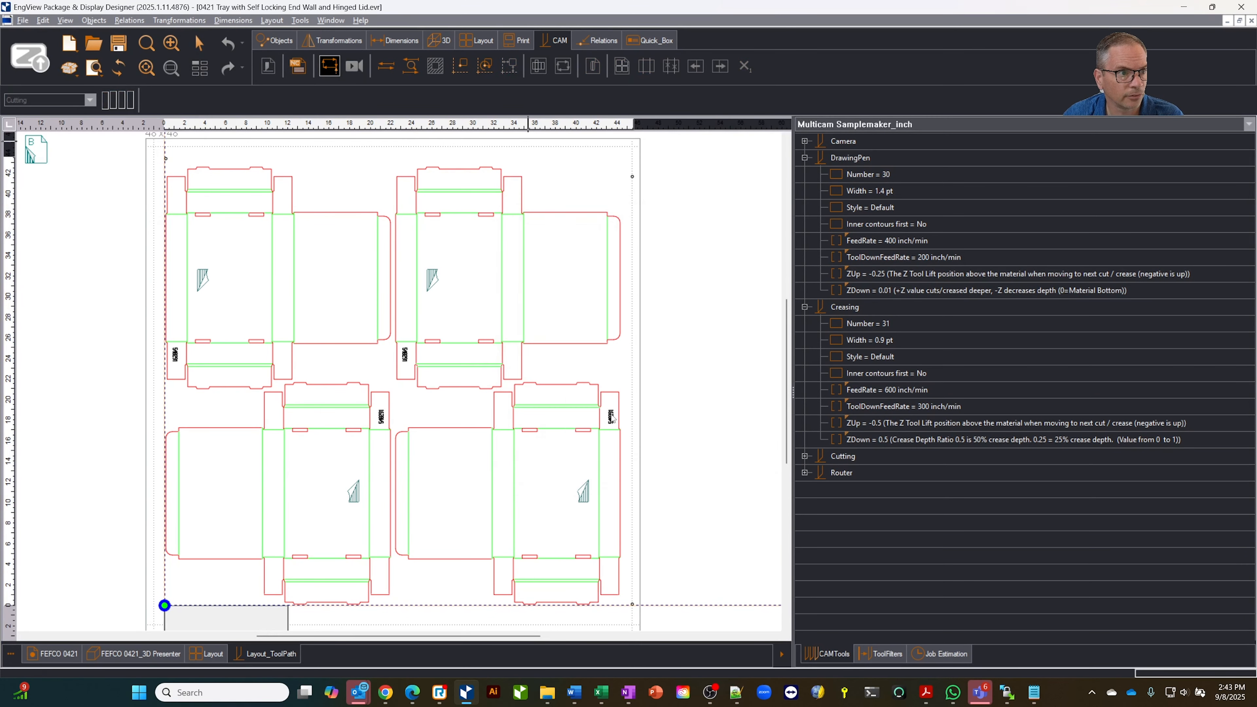
click(354, 65)
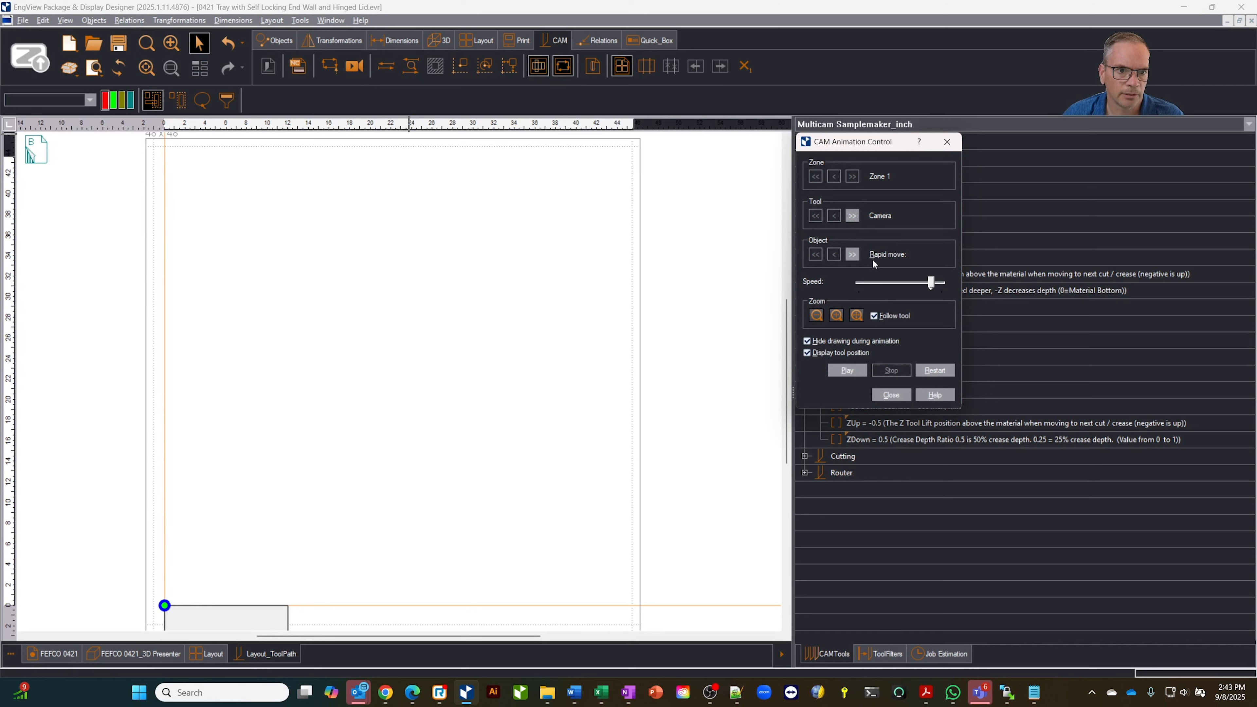
click(852, 216)
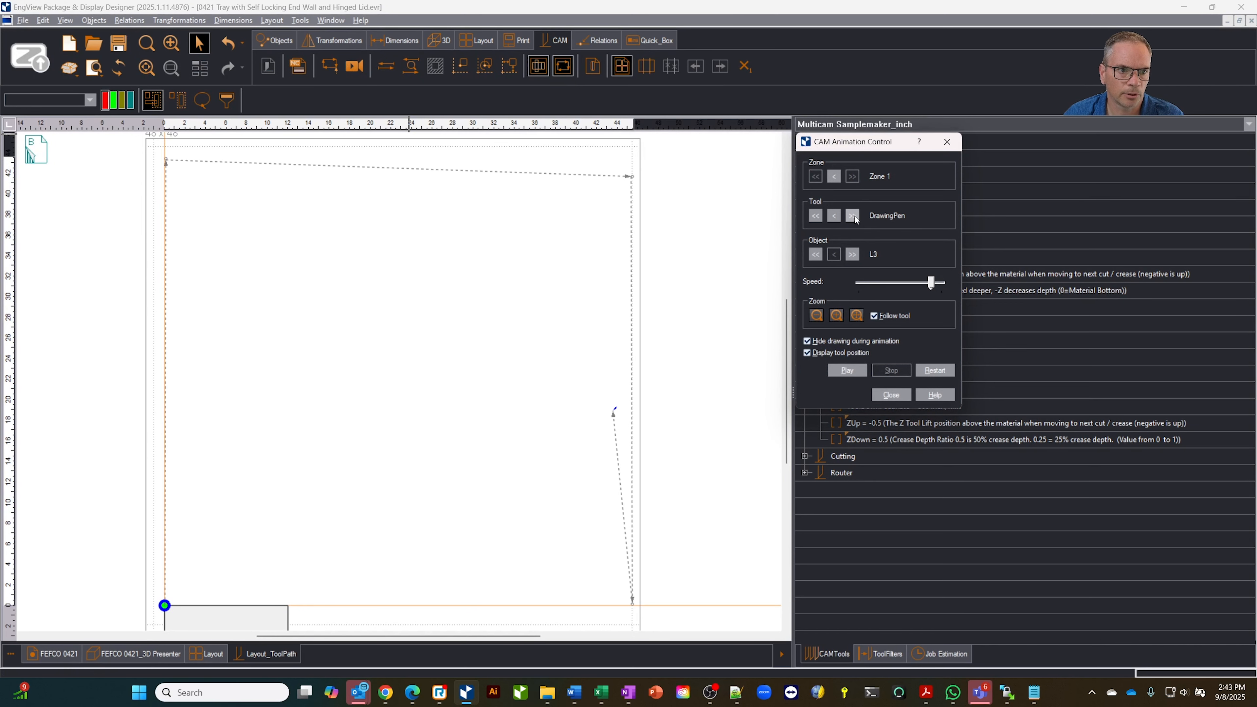
click(853, 216)
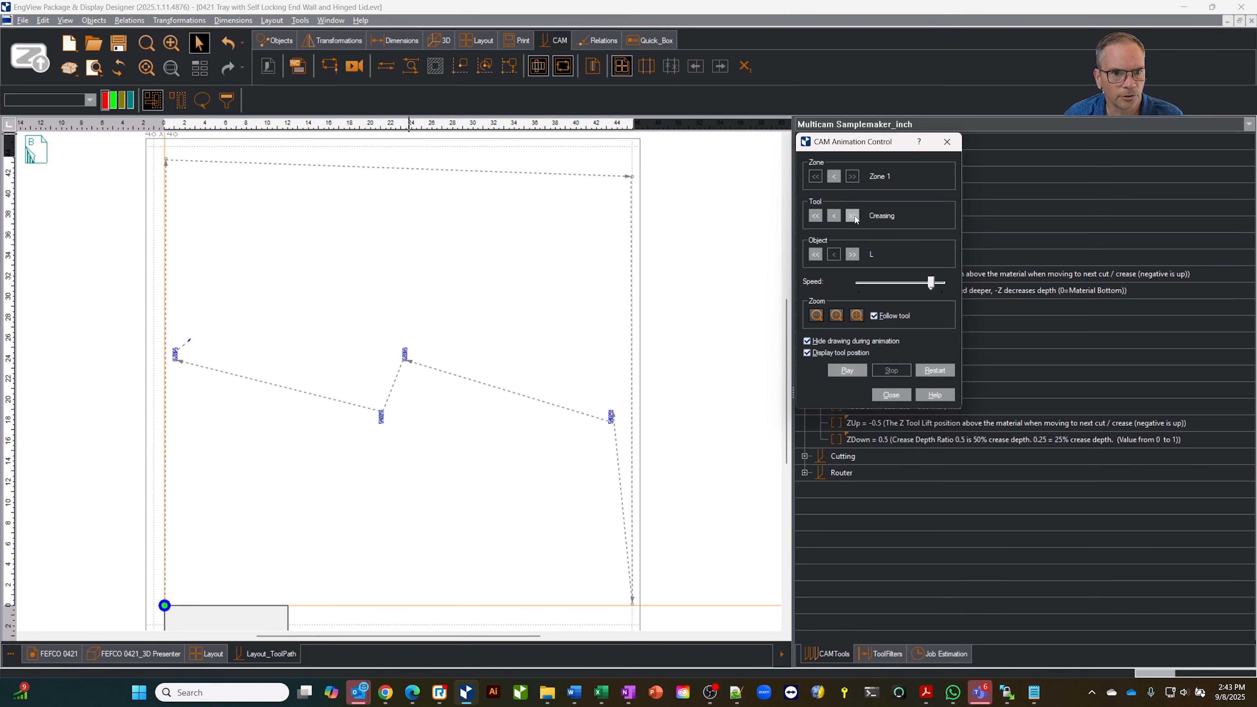
click(853, 216)
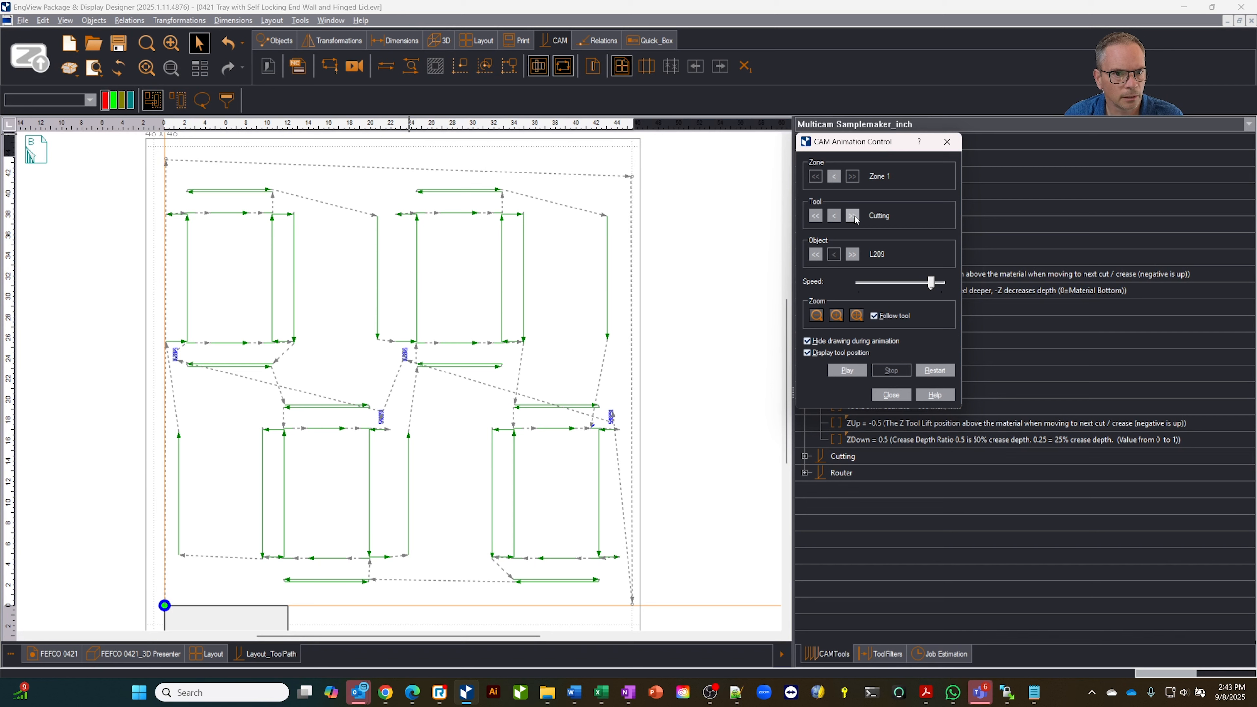
click(853, 216)
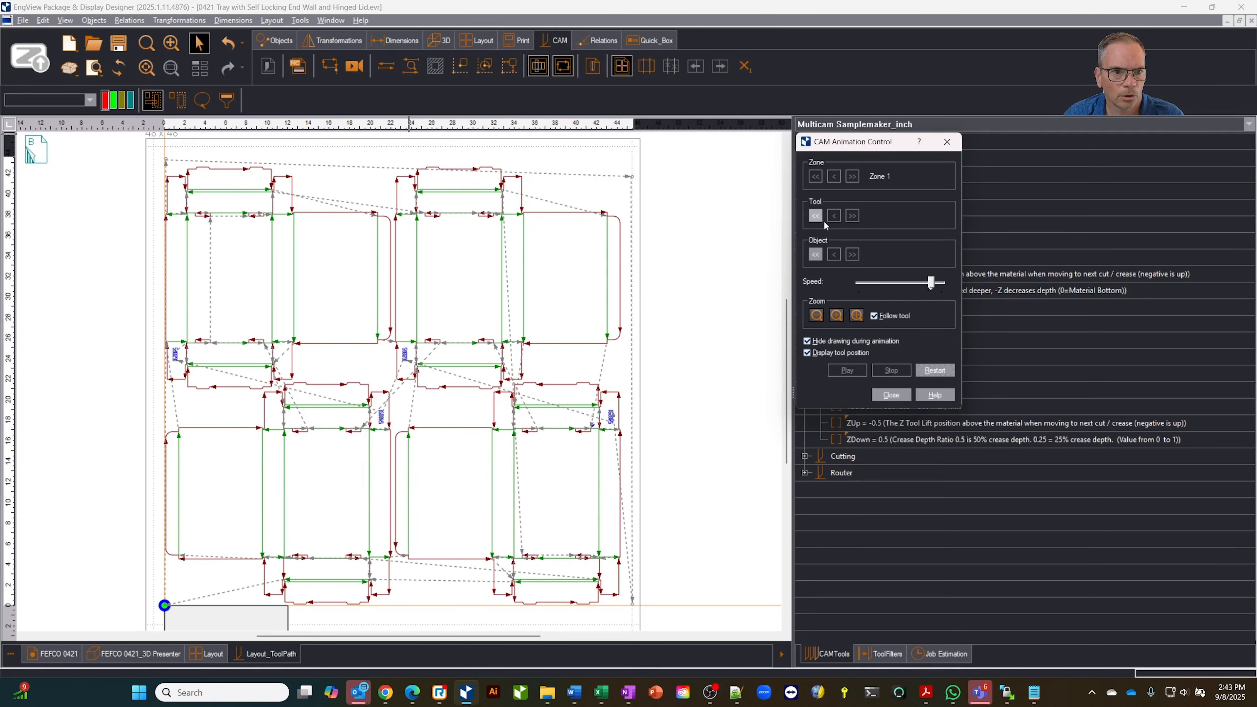
Replay the toolpath animation from the Creasing tool at a higher speed and close the animation control
click(814, 217)
click(815, 216)
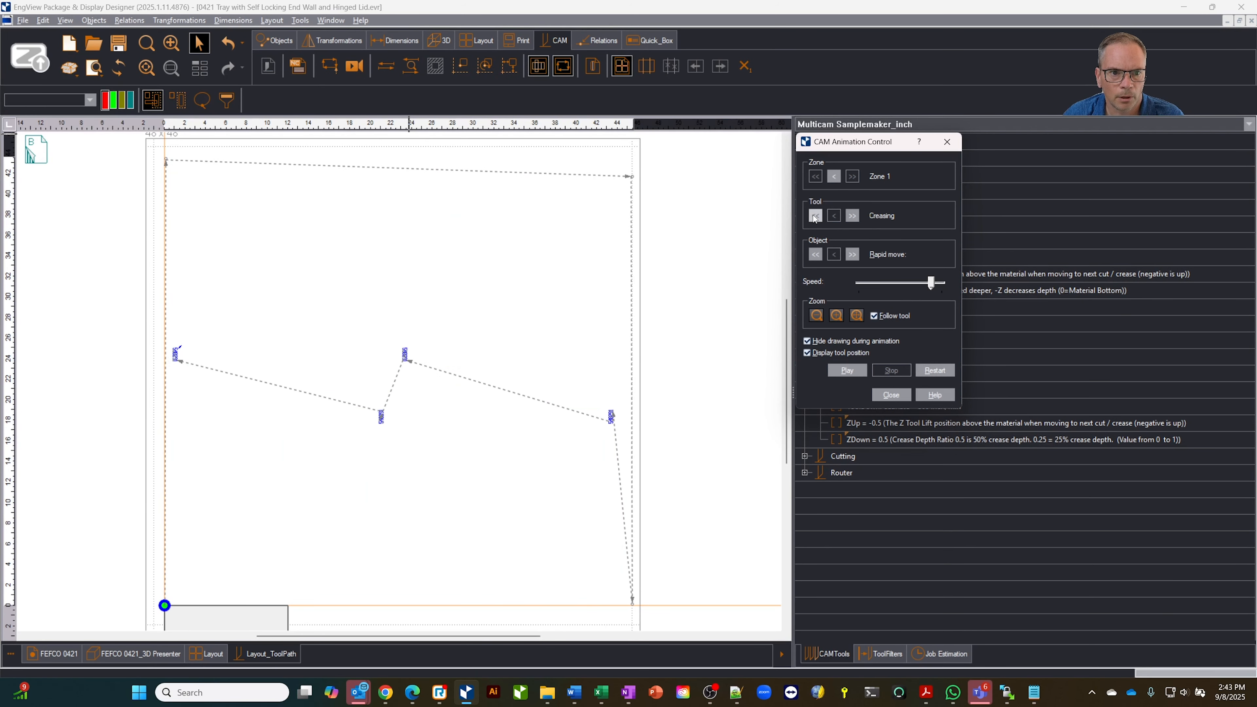
click(855, 369)
mouse_move(929, 283)
mouse_down()
mouse_move(912, 283)
mouse_move(939, 282)
mouse_up()
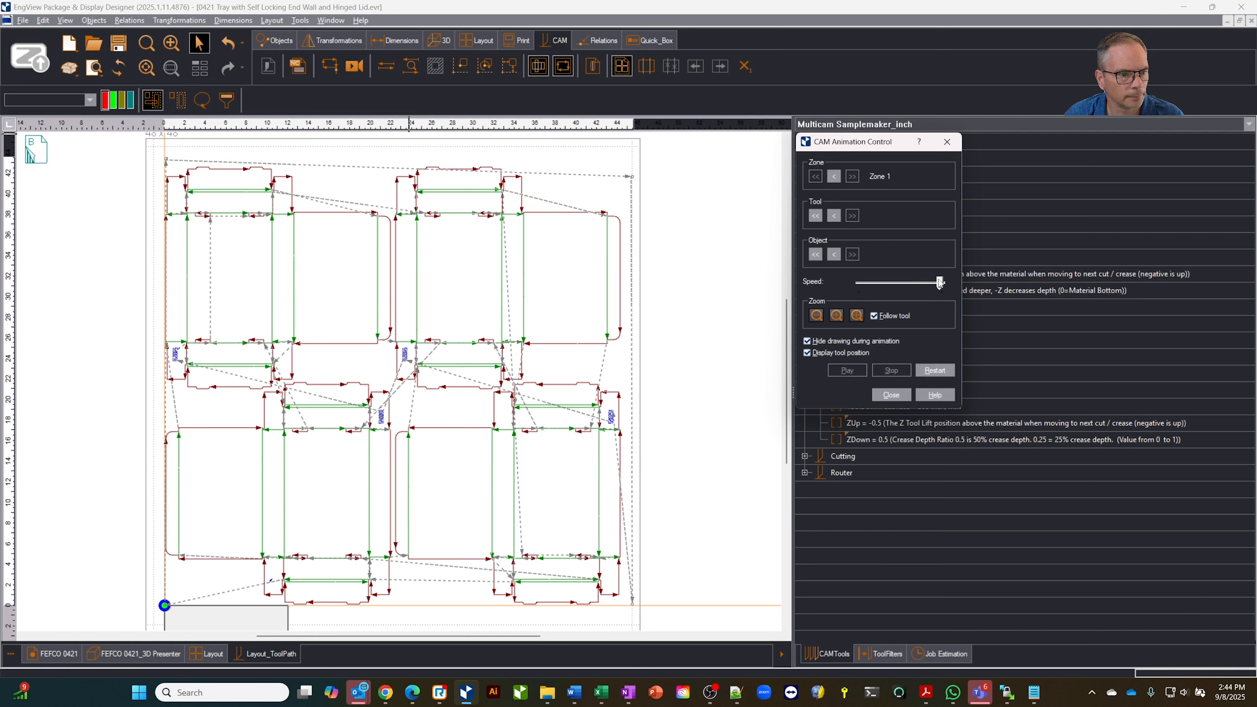
click(898, 398)
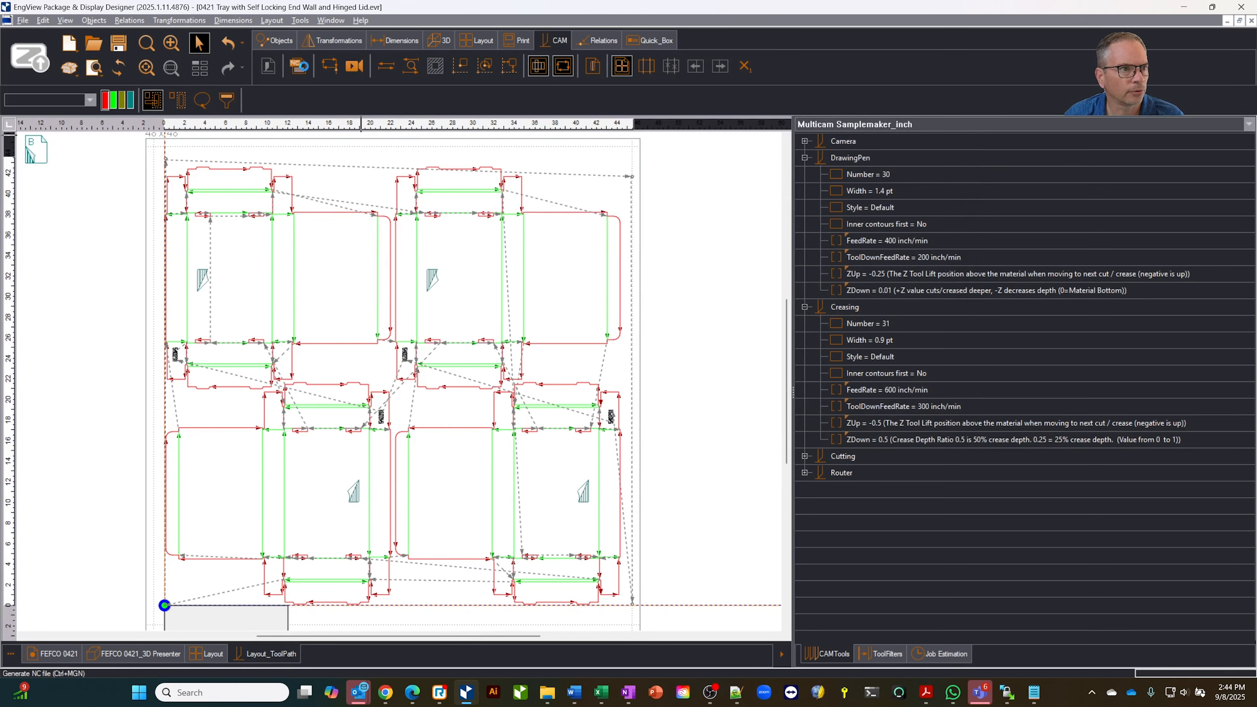
Generate the NC file for all pieces without sending it to a port, and review the code in Layout.CNC
click(300, 67)
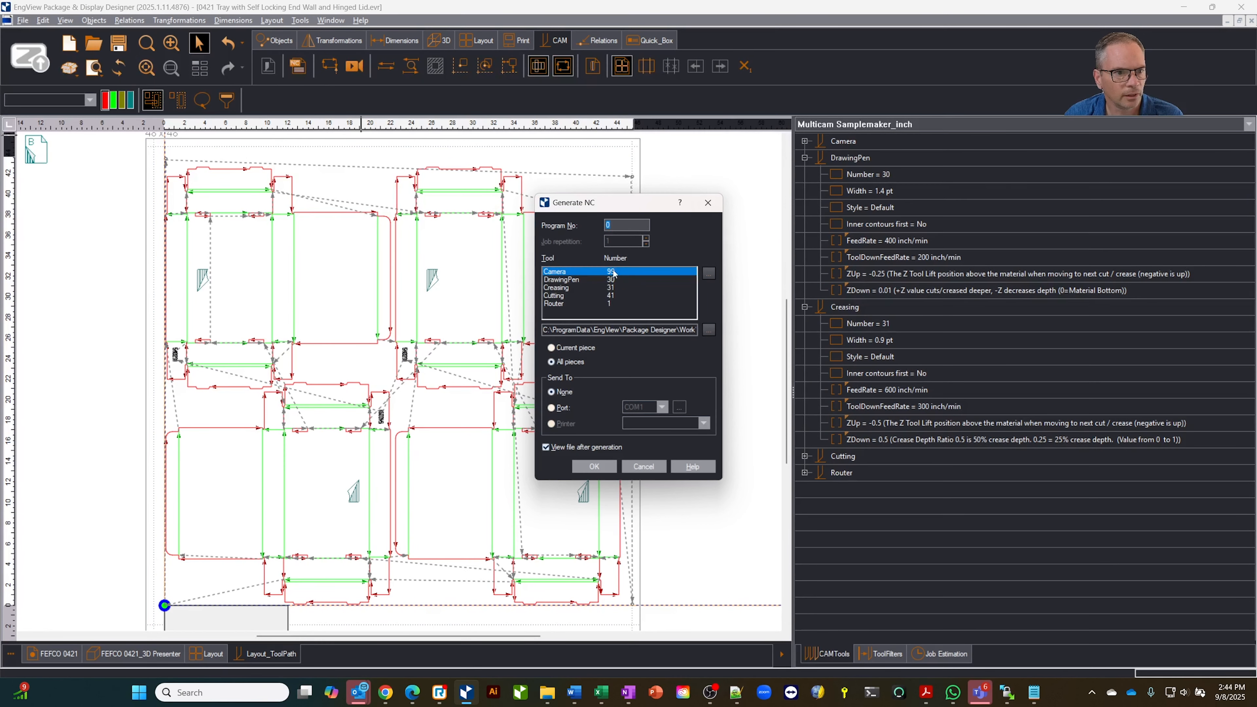
click(594, 467)
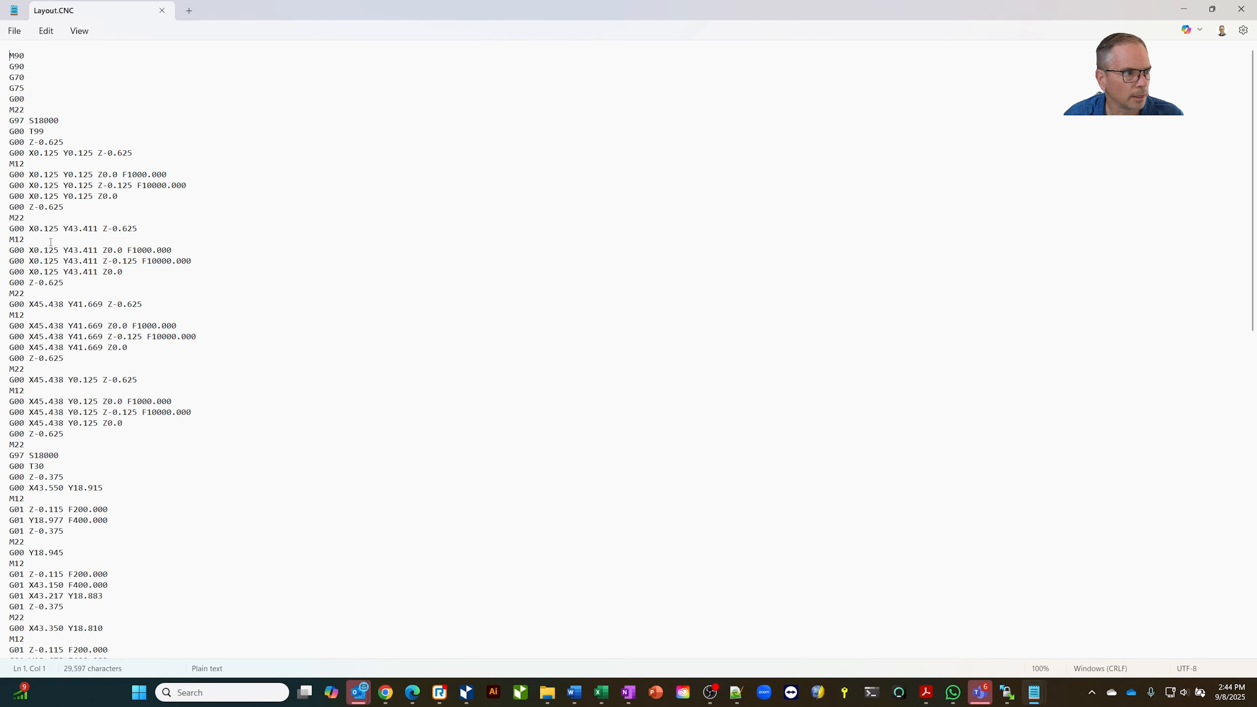
scroll(49, 258, down, 2)
scroll(48, 424, down, 10)
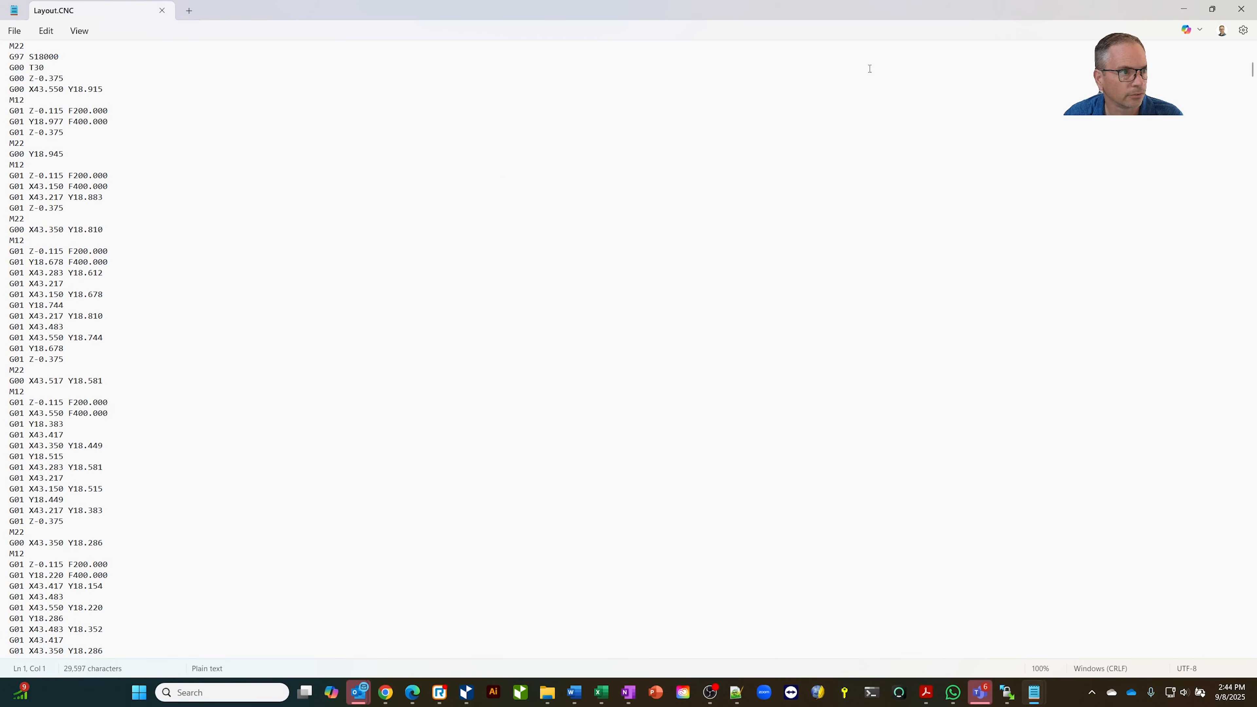
click(1212, 9)
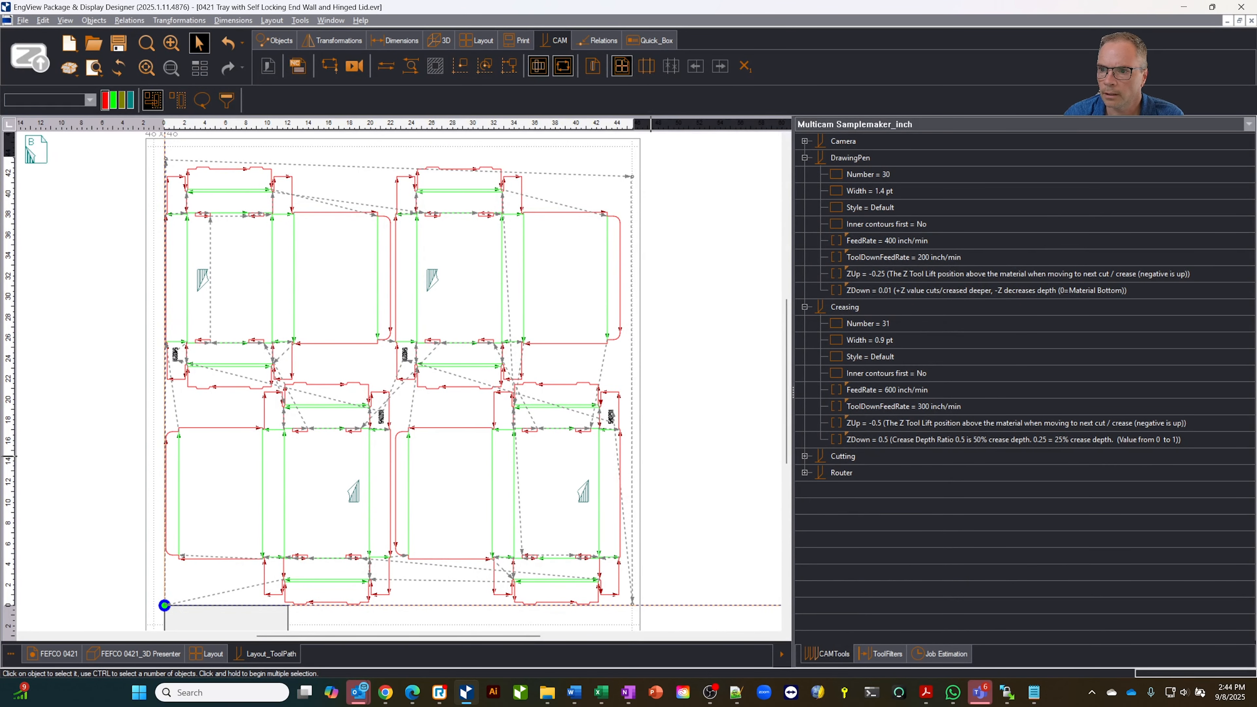
Find the generated Layout.CNC in the Package Designer Work\NC folder by sorting the files newest first by date modified
drag(1256, 99, 917, 92)
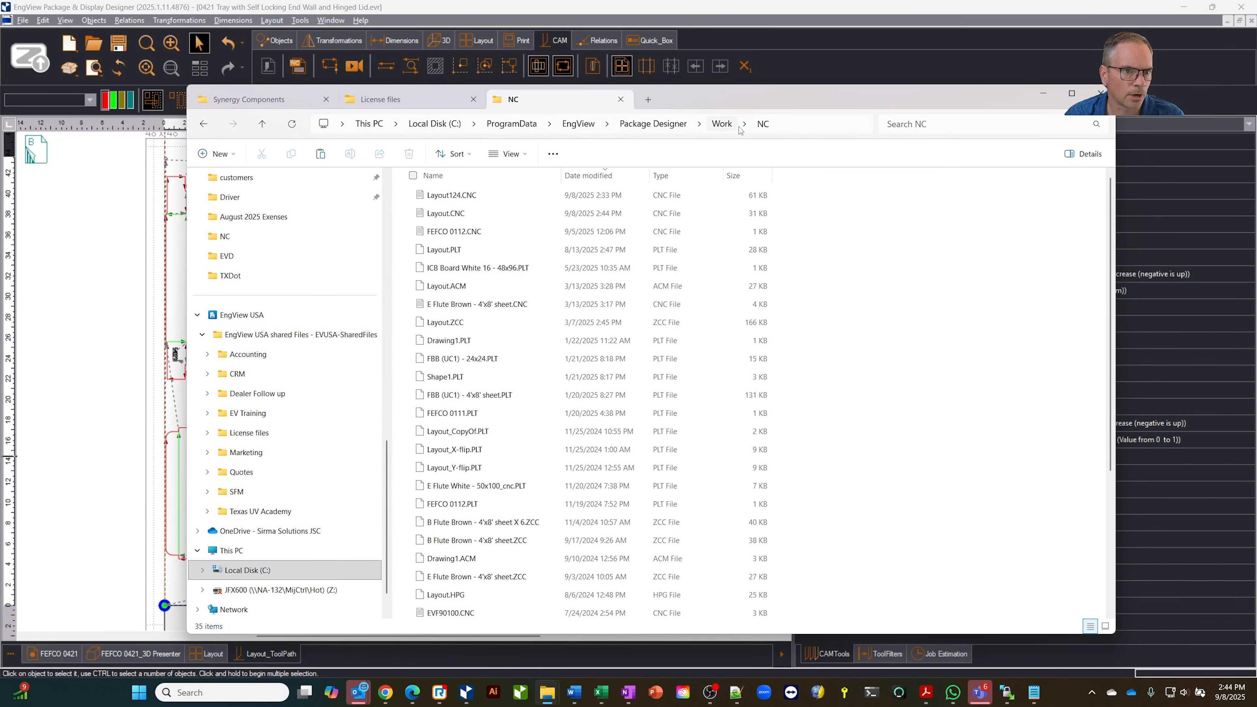
click(631, 176)
click(631, 178)
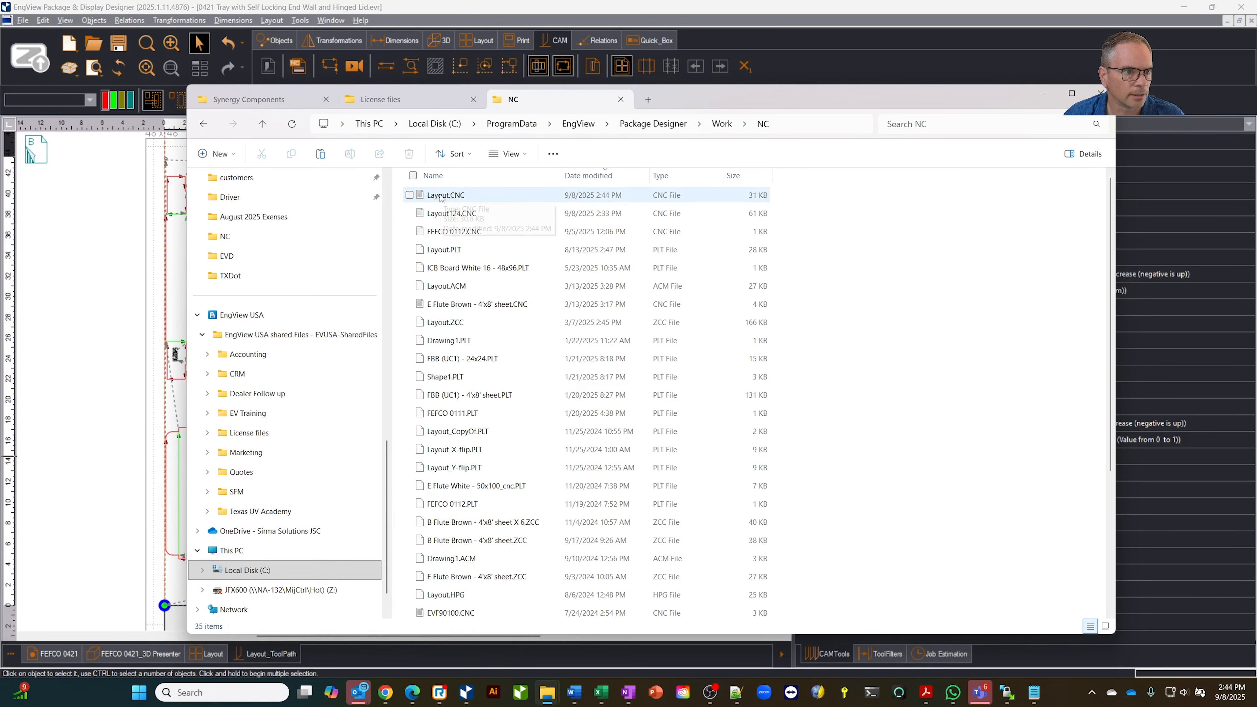
drag(773, 105, 1256, 149)
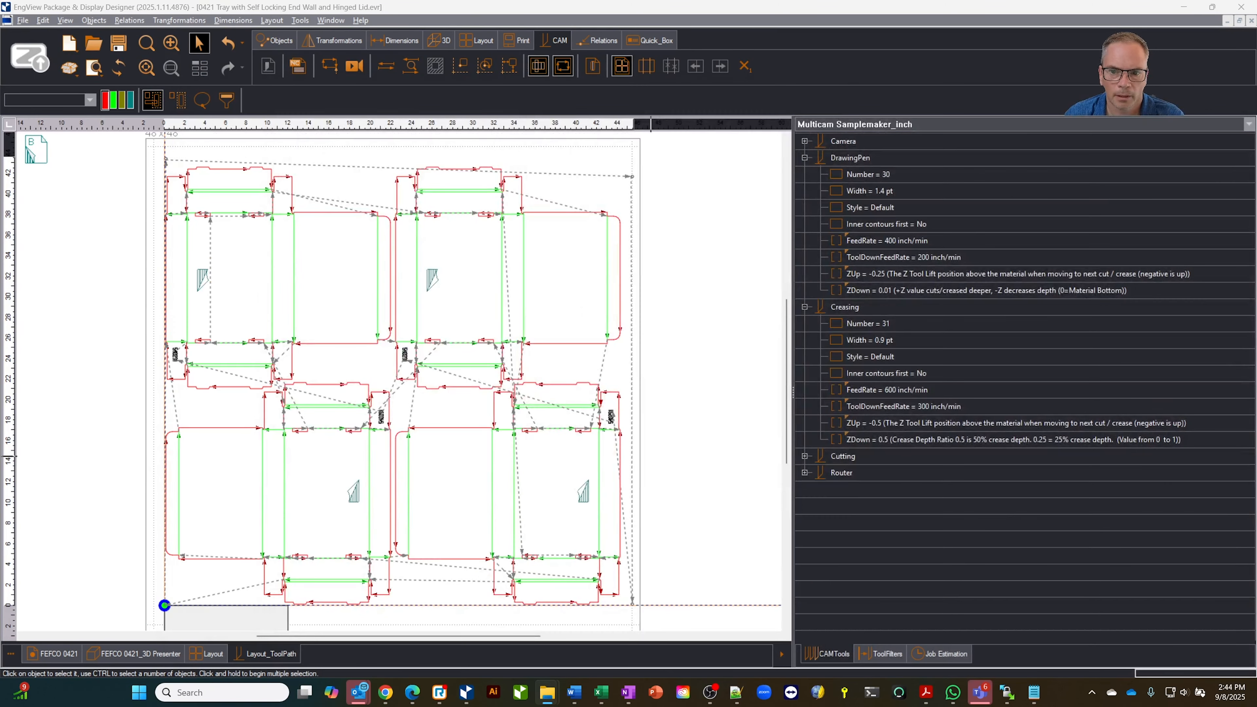
Return to the Layout drawing and check the NC files working folder among the file locations in the program preferences
click(209, 655)
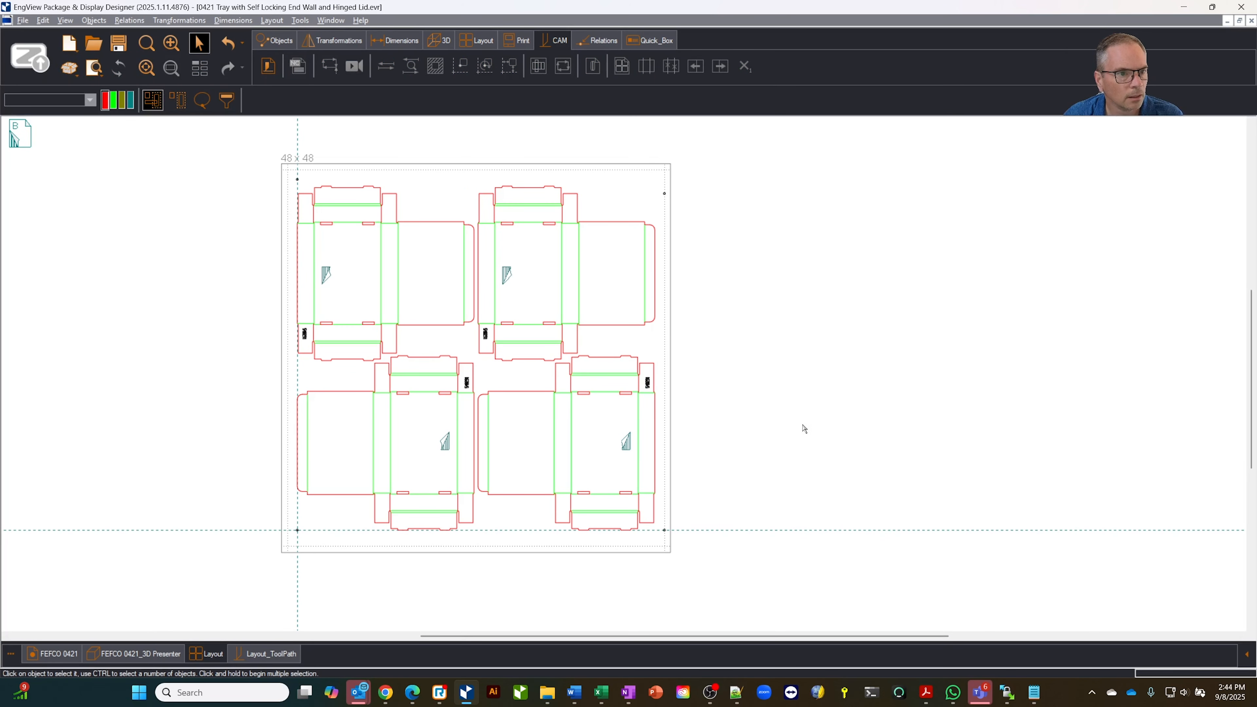
click(300, 21)
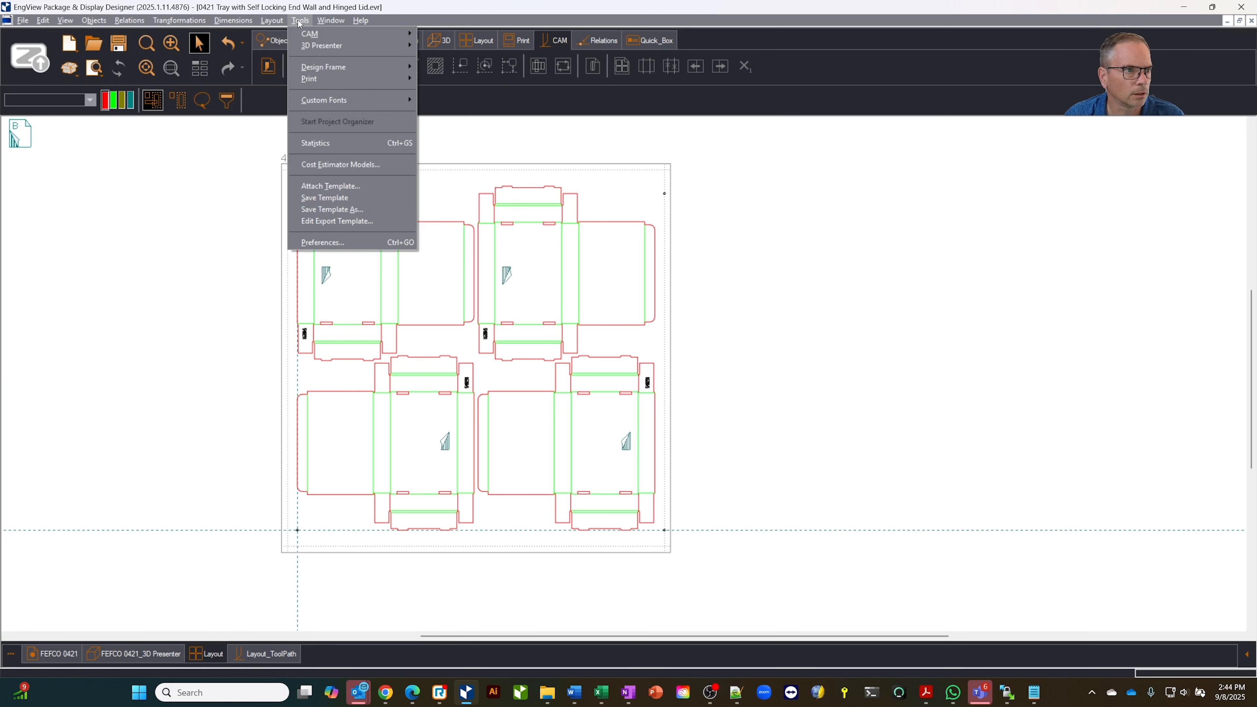
click(337, 243)
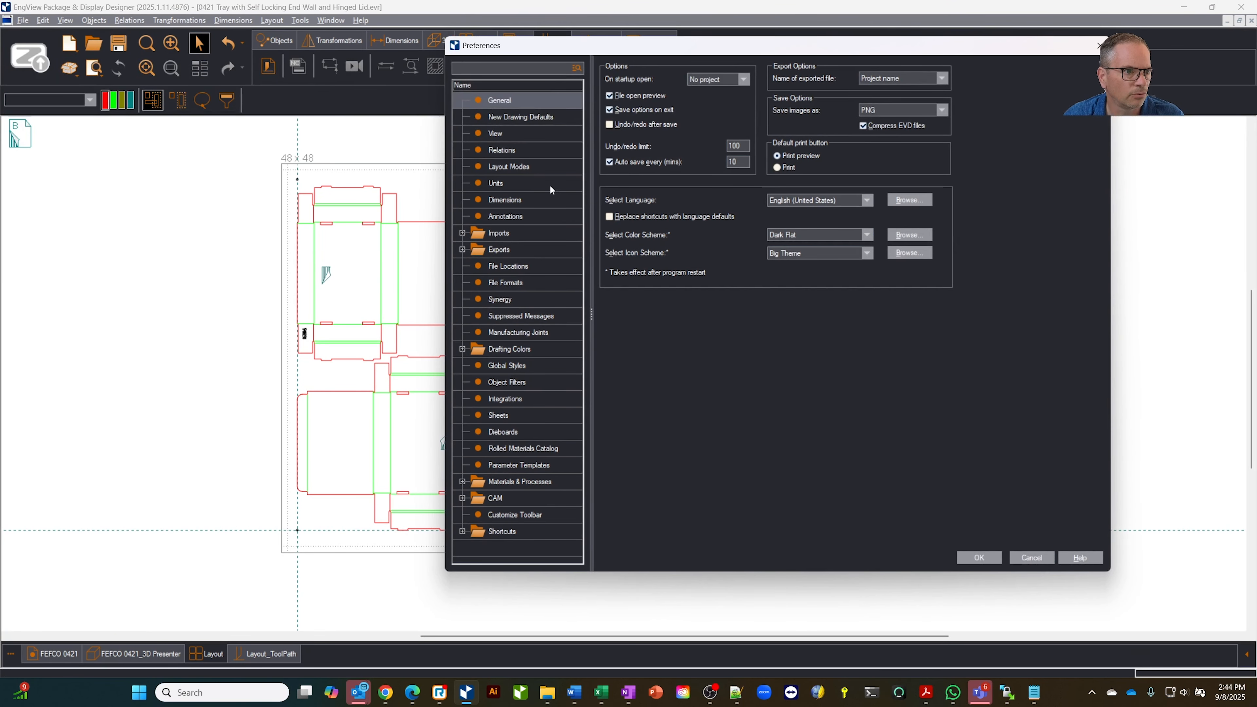
click(499, 266)
scroll(938, 397, down, 3)
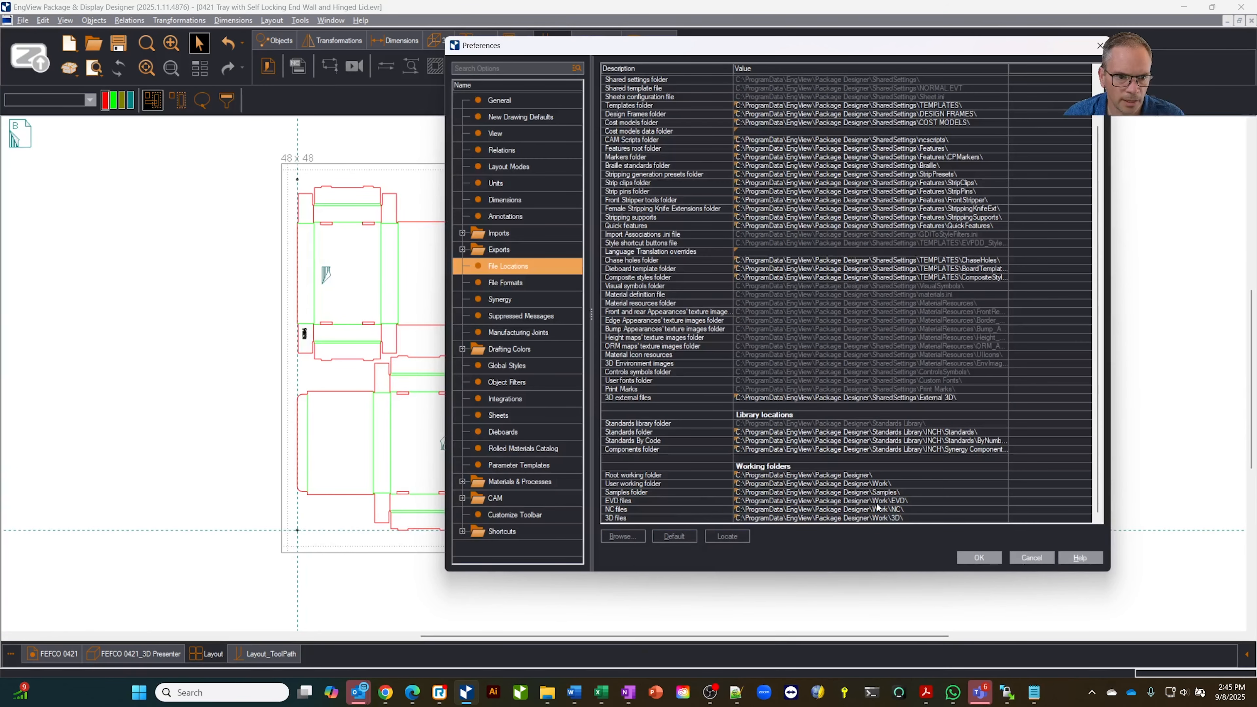
click(917, 509)
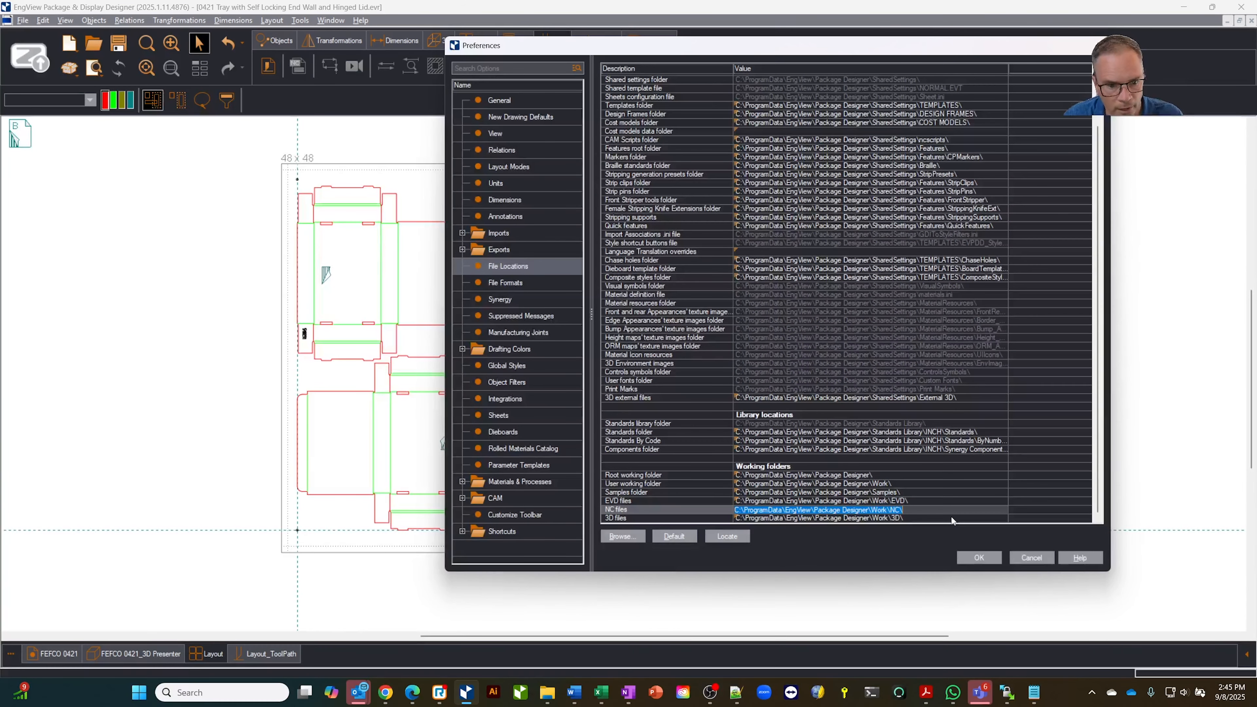
click(978, 558)
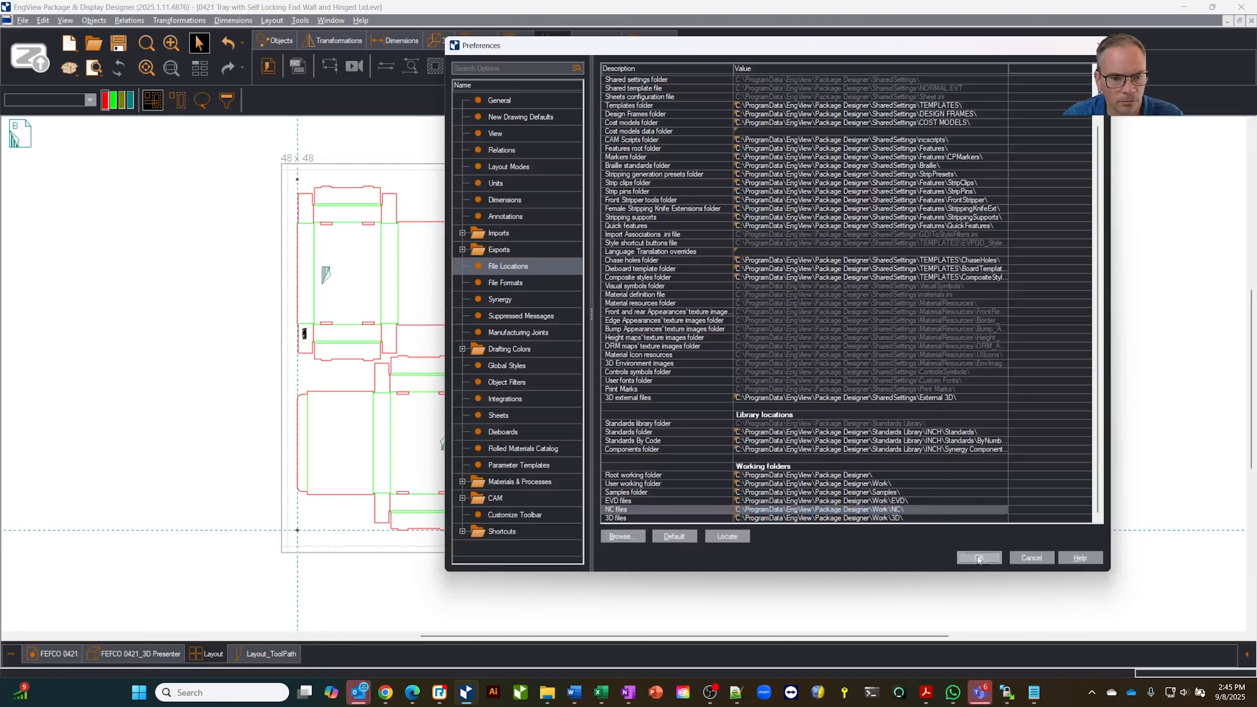